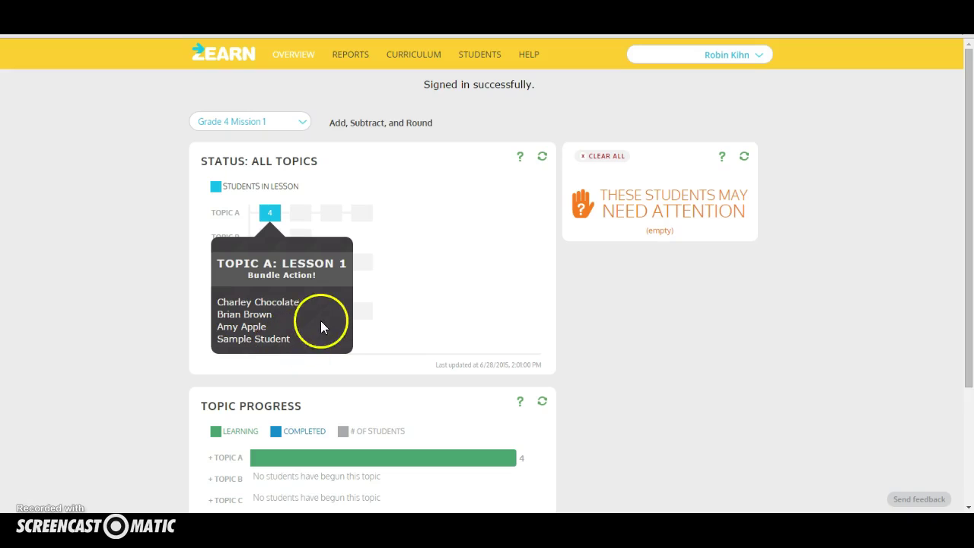
# Dismiss the Topic A Lesson 1 student popup and look over the page.
pyautogui.click(279, 215)
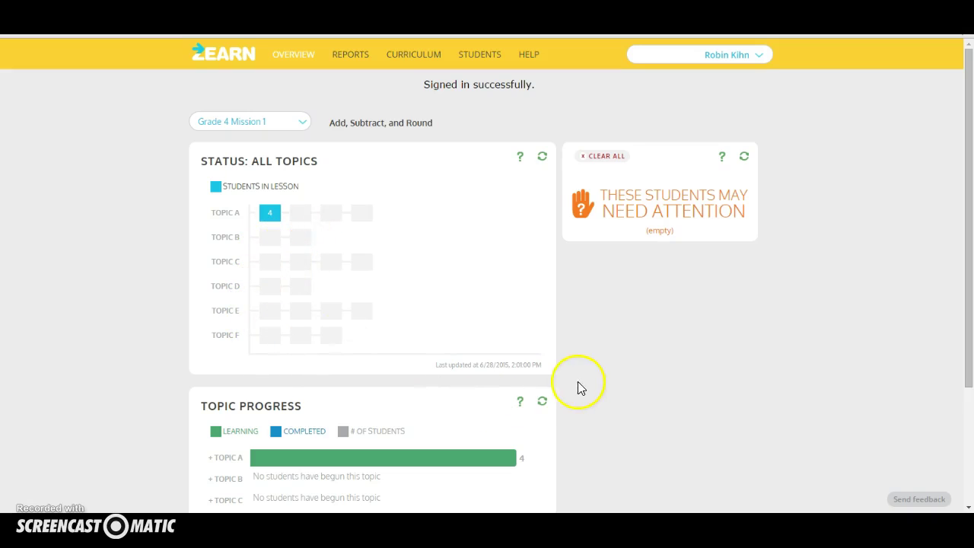
pyautogui.scroll(-2, 564, 400)
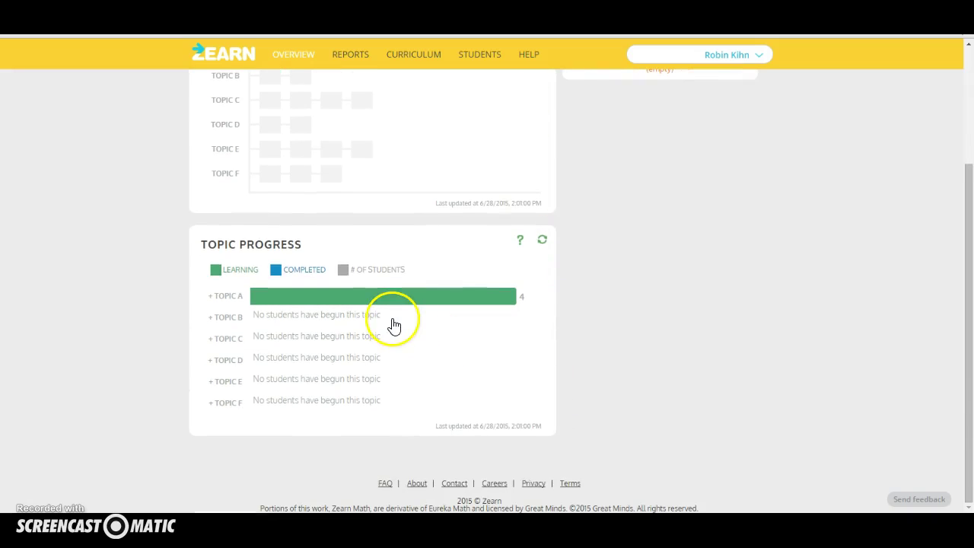
pyautogui.moveTo(318, 304)
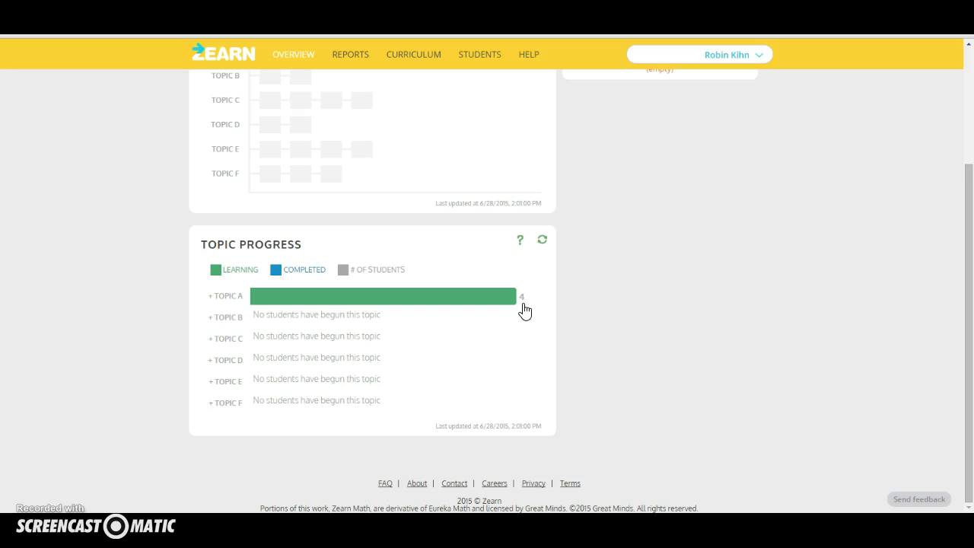
pyautogui.scroll(3, 616, 259)
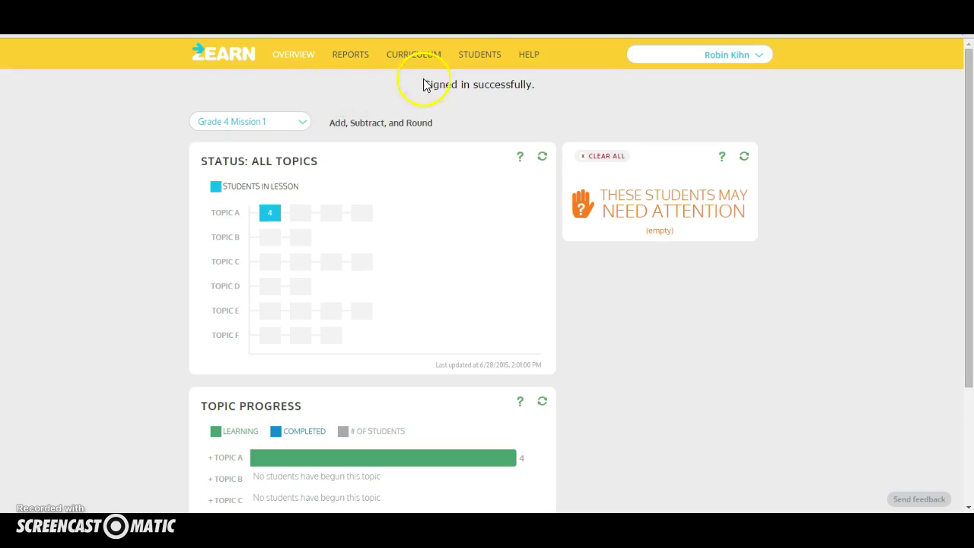
# From the student roster, add a first student with first name, last name, username and password.
pyautogui.click(473, 53)
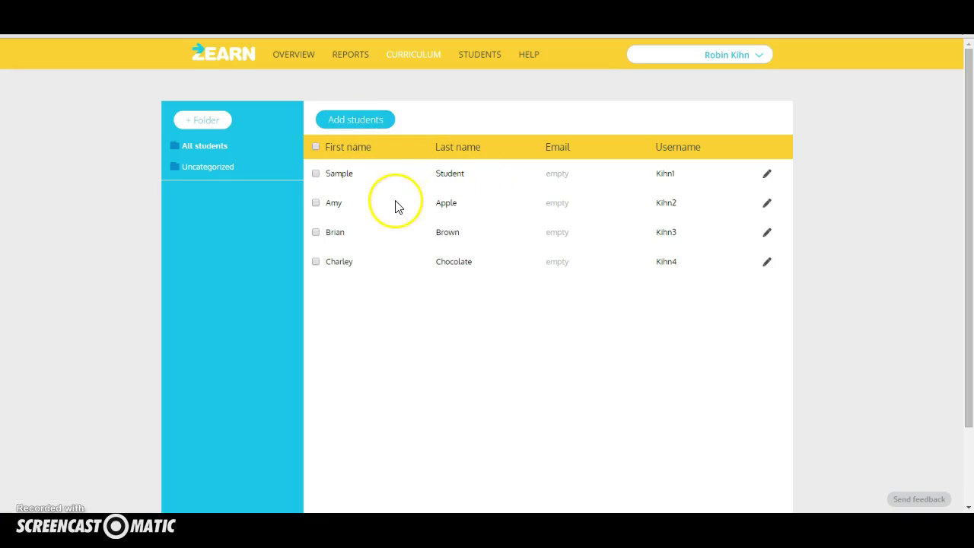
pyautogui.click(350, 122)
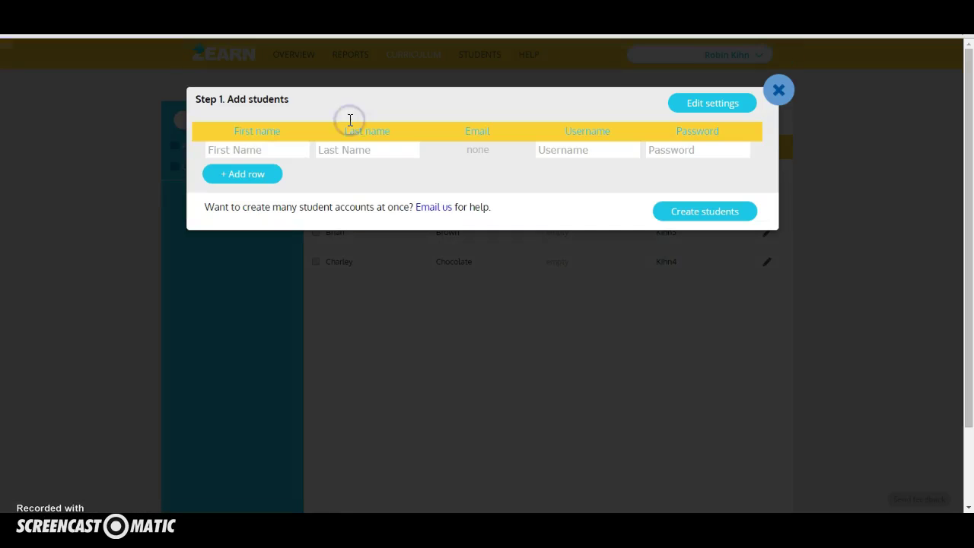
pyautogui.click(244, 152)
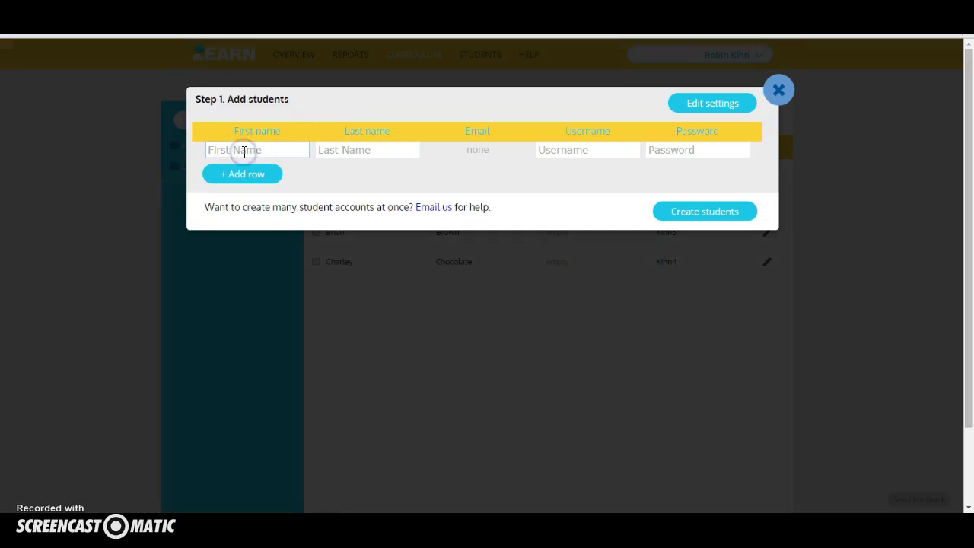
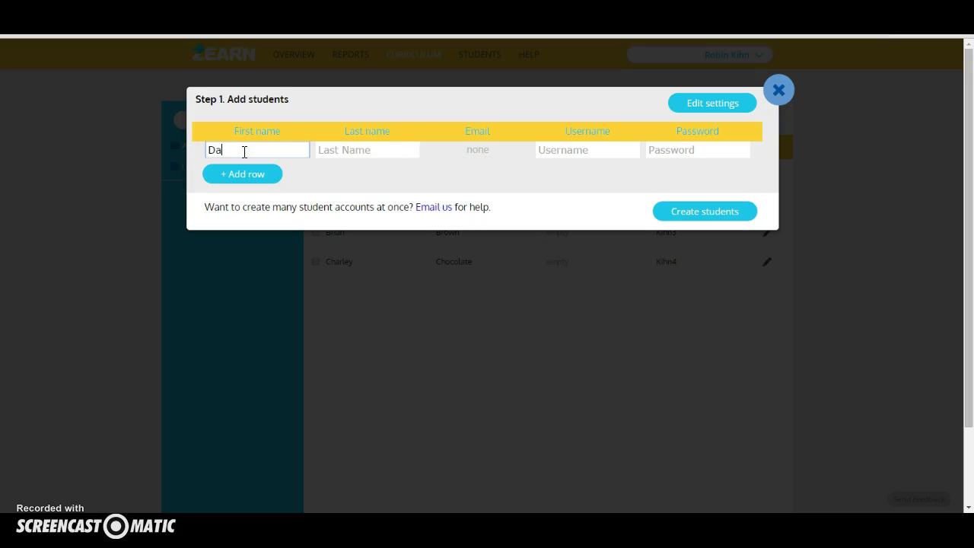
pyautogui.press('Tab')
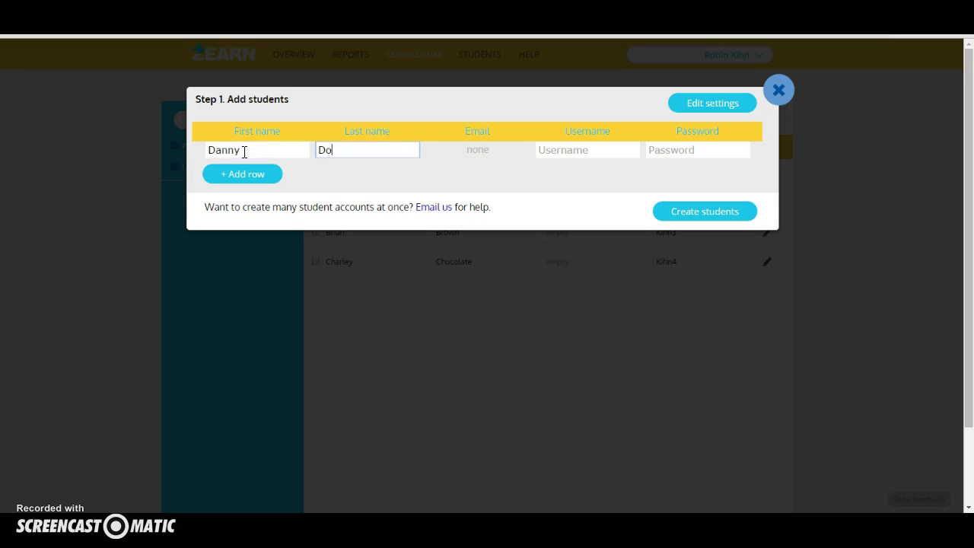
pyautogui.press('Tab')
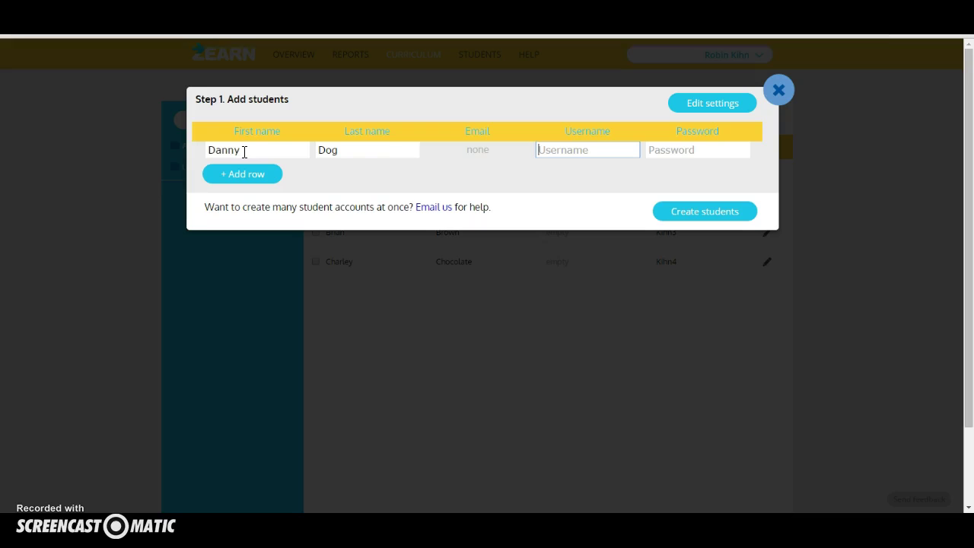
pyautogui.write('Kihn4')
pyautogui.press('Tab')
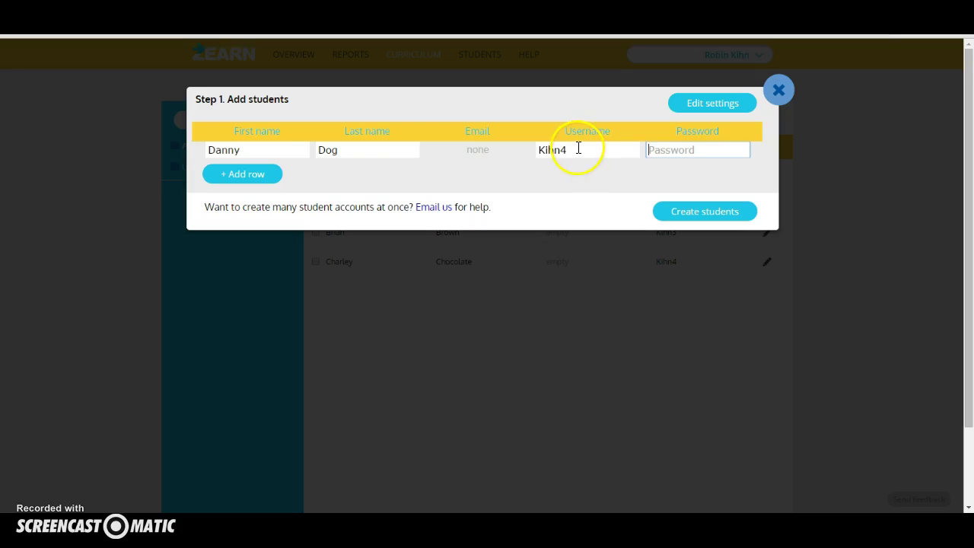
pyautogui.click(664, 150)
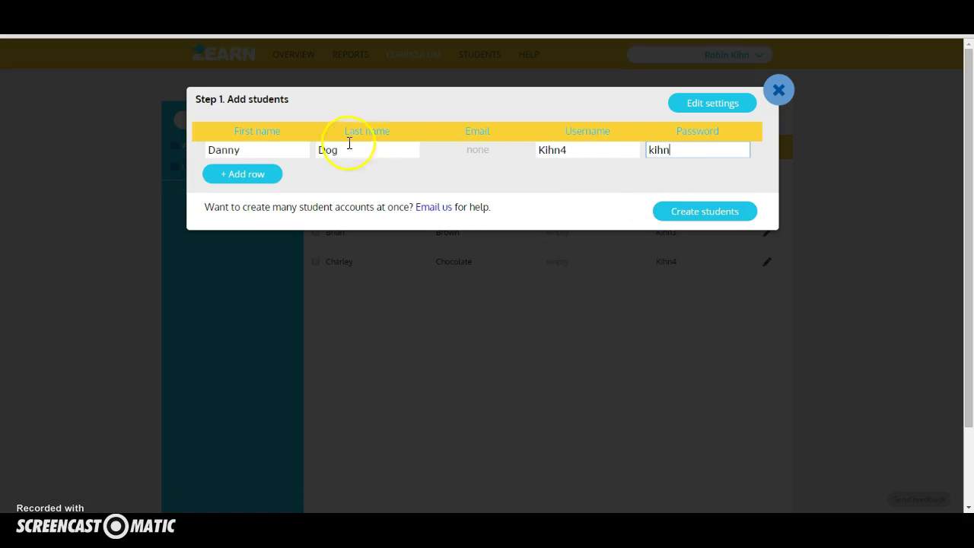
# Add a second student row with name, username and password, then try creating both students.
pyautogui.click(261, 175)
pyautogui.click(252, 169)
pyautogui.press('Tab')
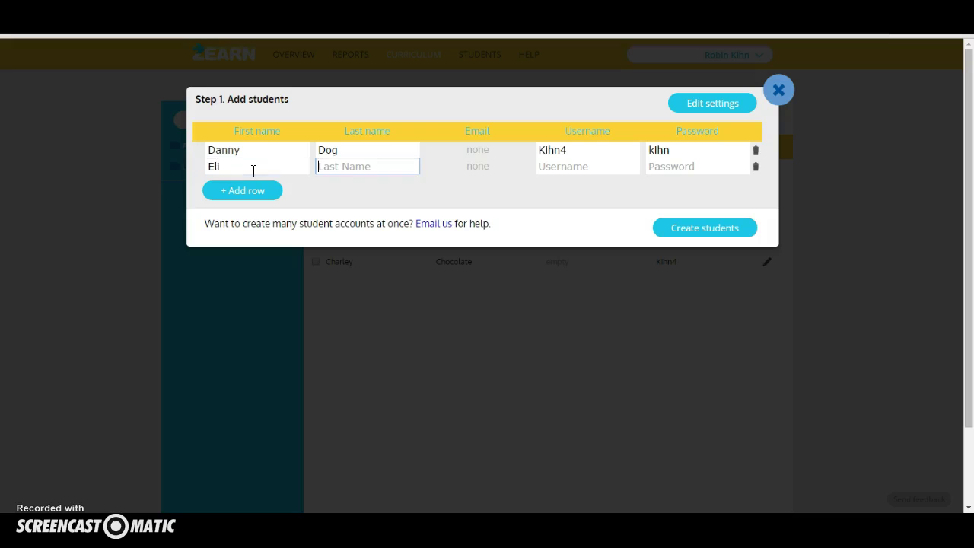
pyautogui.press('Tab')
pyautogui.press('Tab')
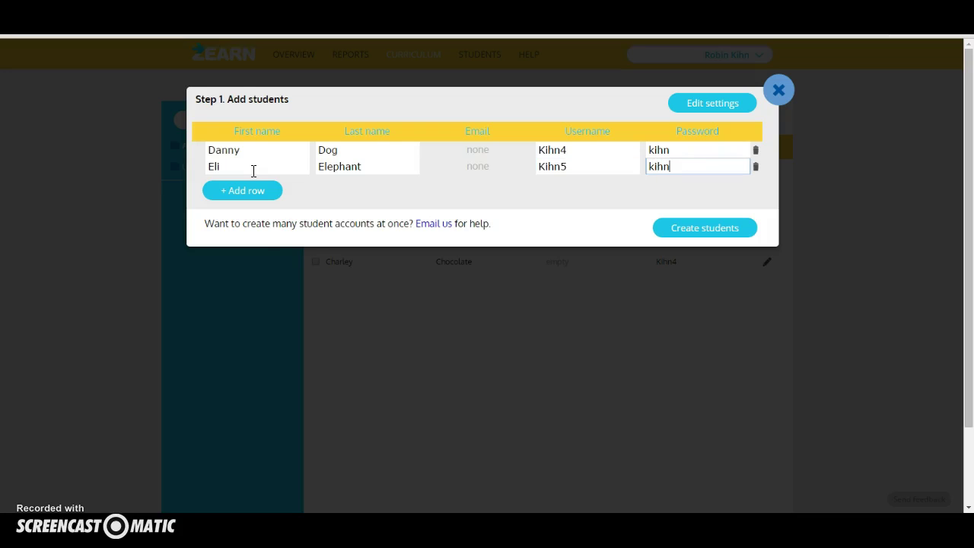
pyautogui.click(696, 230)
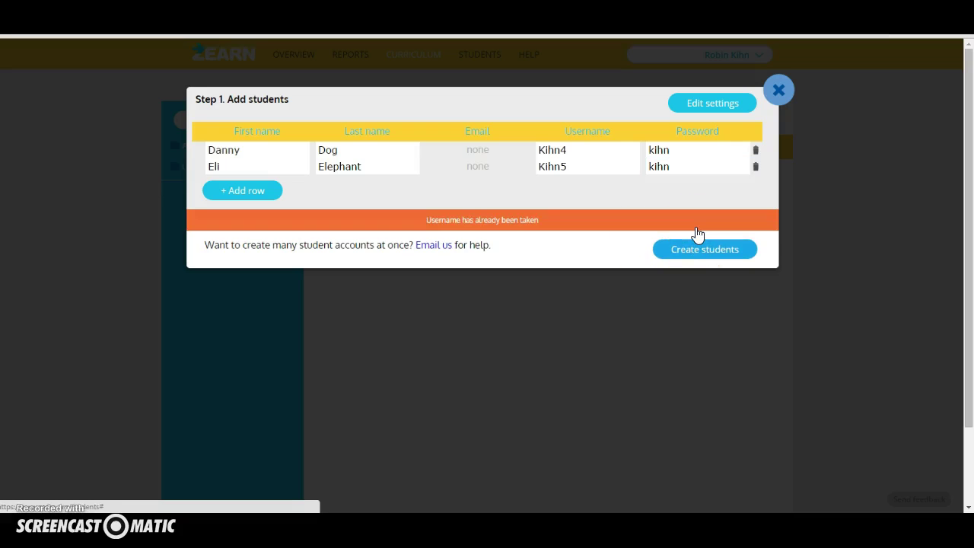
# Change the numbers at the end of both usernames and resubmit, reaching Step 2. Activate students.
pyautogui.click(576, 148)
pyautogui.press('BackSpace')
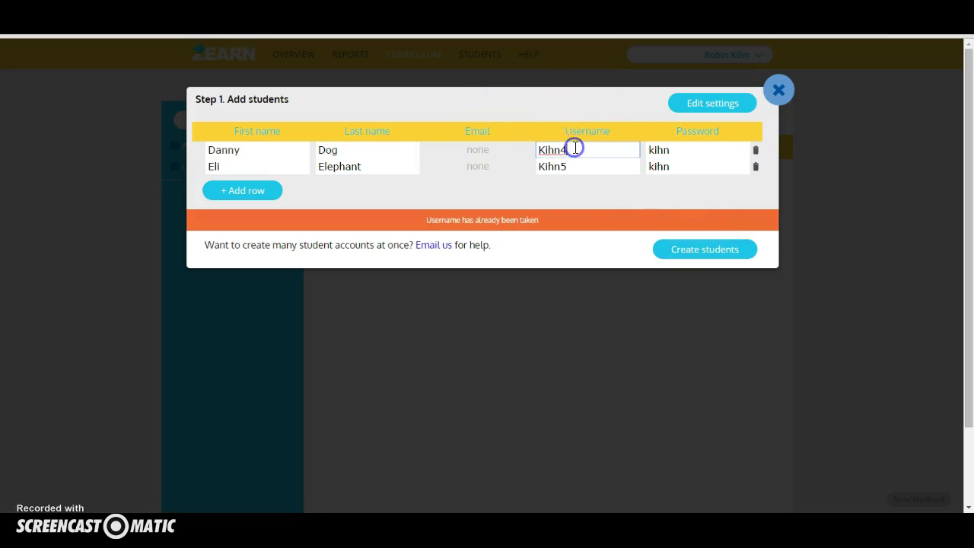
pyautogui.write('5')
pyautogui.click(578, 164)
pyautogui.press('BackSpace')
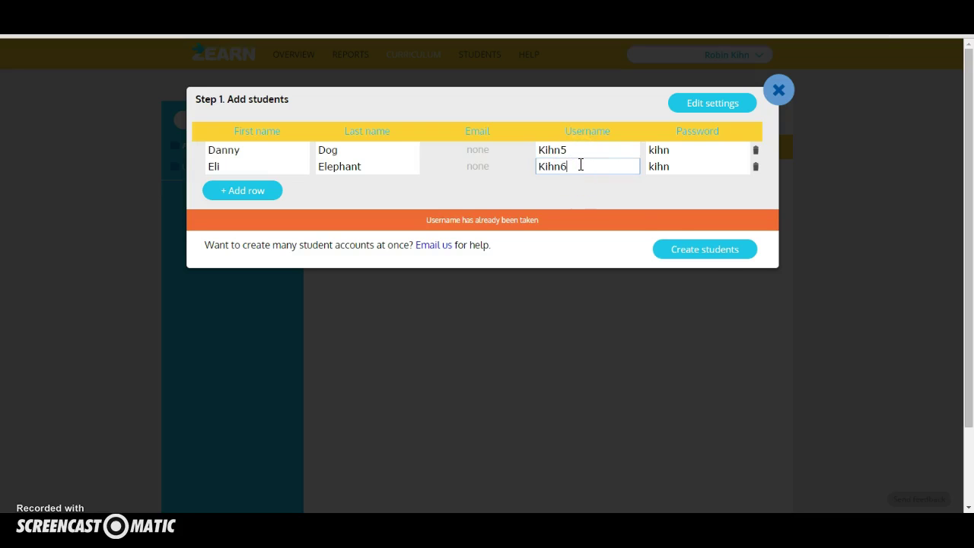
pyautogui.click(711, 254)
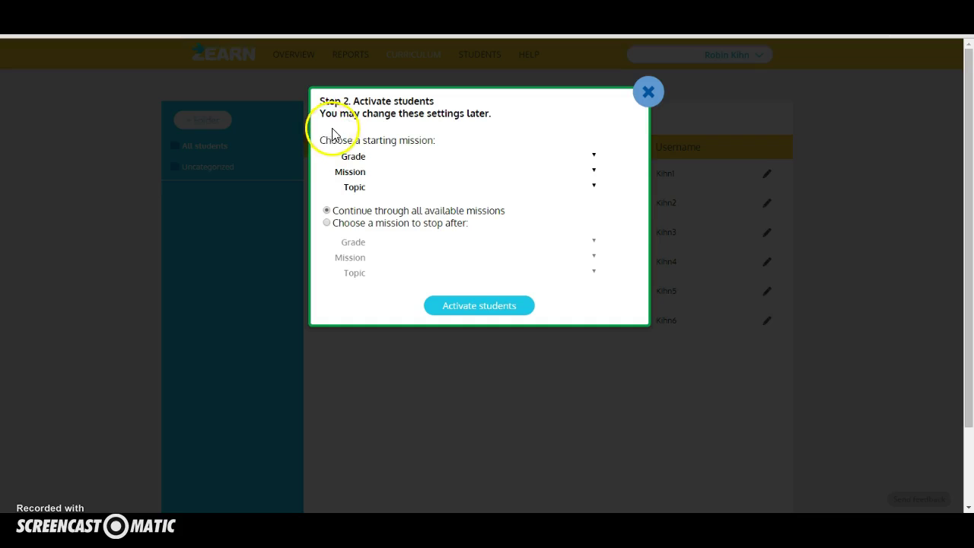
# Start the new students at Grade 4, M1: Add, Subtract, and Round, Topic A, and activate them.
pyautogui.click(591, 155)
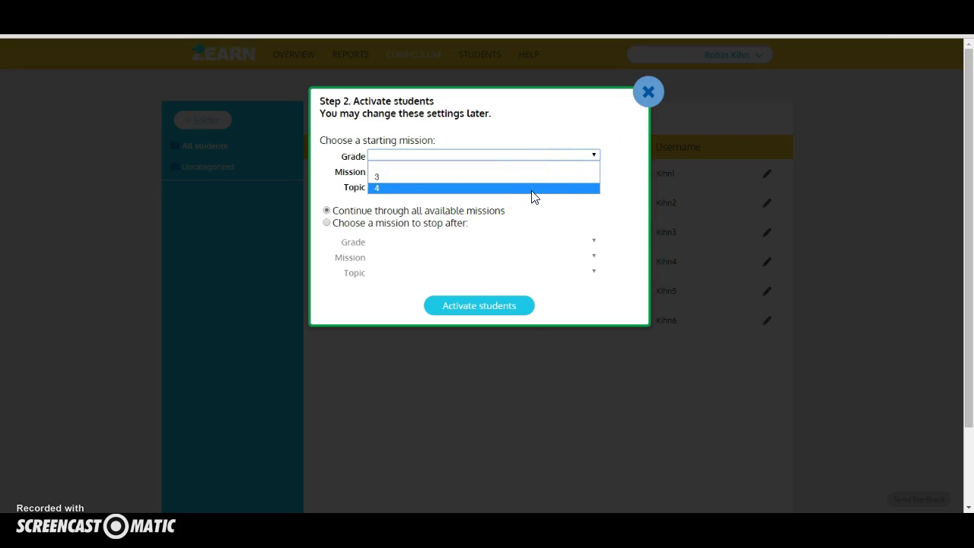
pyautogui.click(533, 191)
pyautogui.click(522, 172)
pyautogui.click(496, 193)
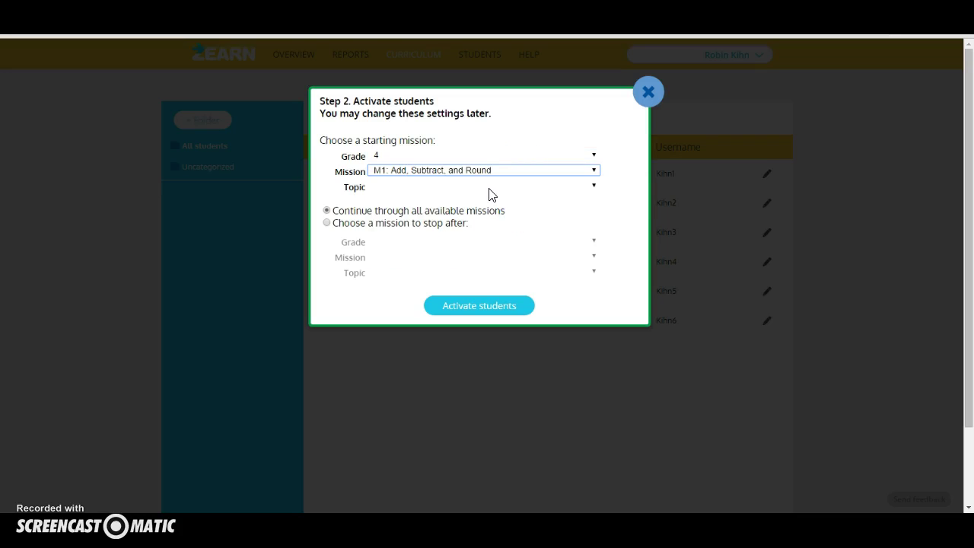
pyautogui.click(553, 187)
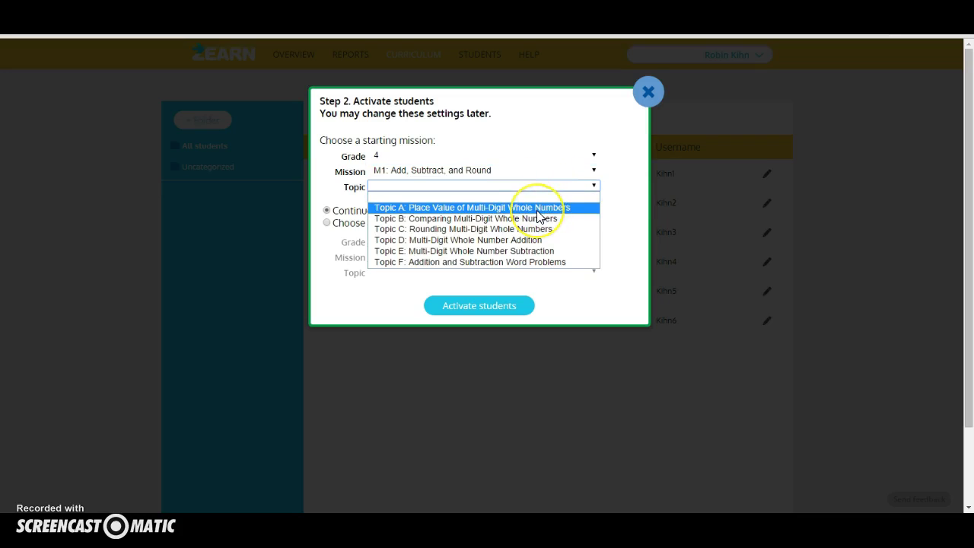
pyautogui.click(536, 207)
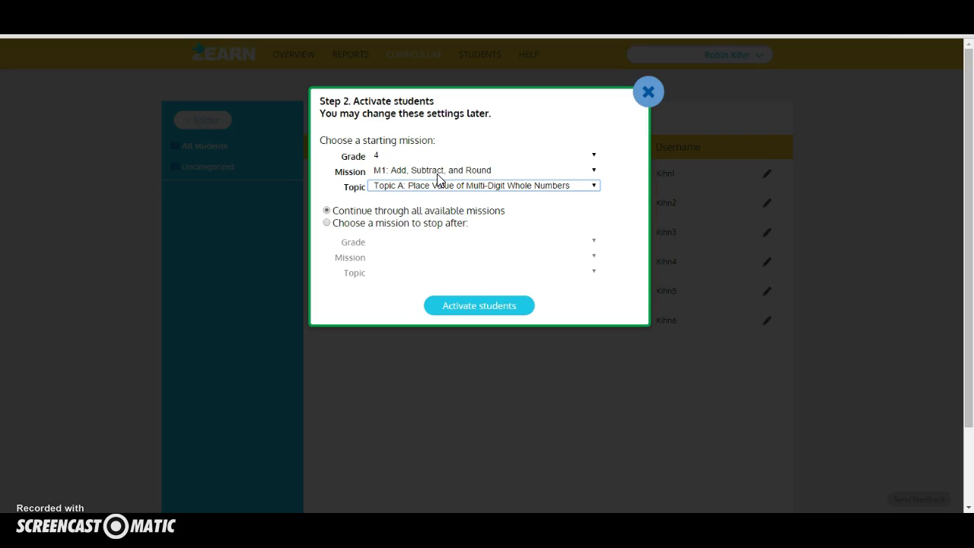
pyautogui.click(491, 308)
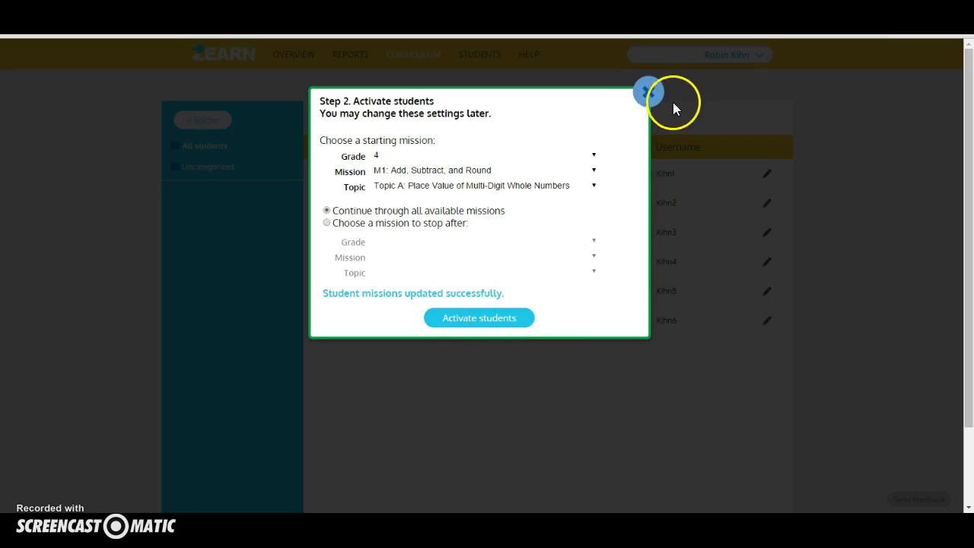
# Close the Activate students dialog to view the updated six-student roster.
pyautogui.click(651, 92)
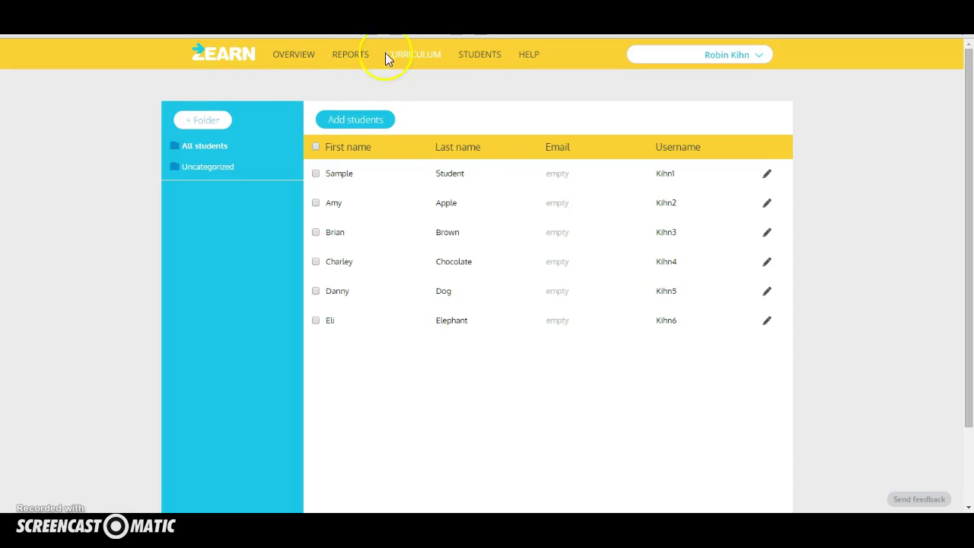
# Open the Curriculum page and scroll through the mission map.
pyautogui.click(408, 57)
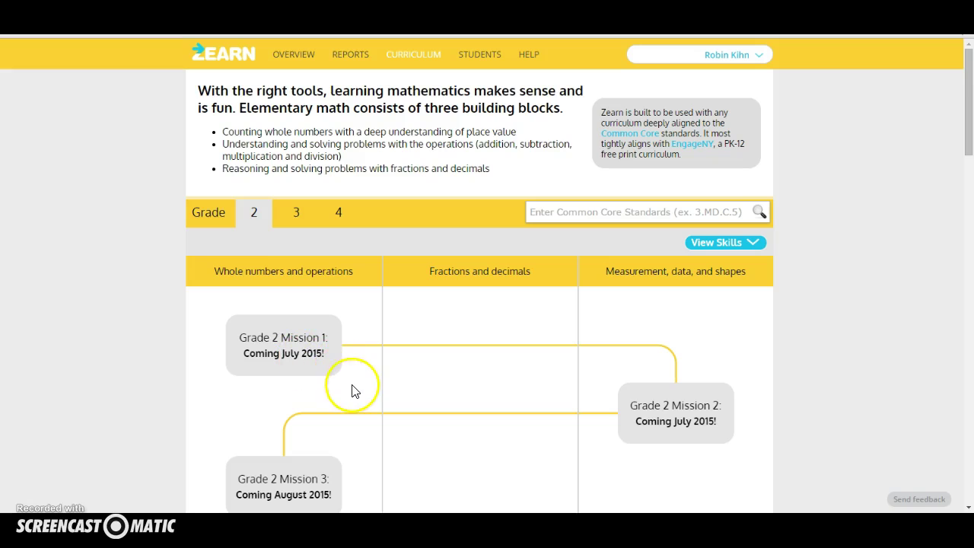
pyautogui.scroll(-3, 352, 391)
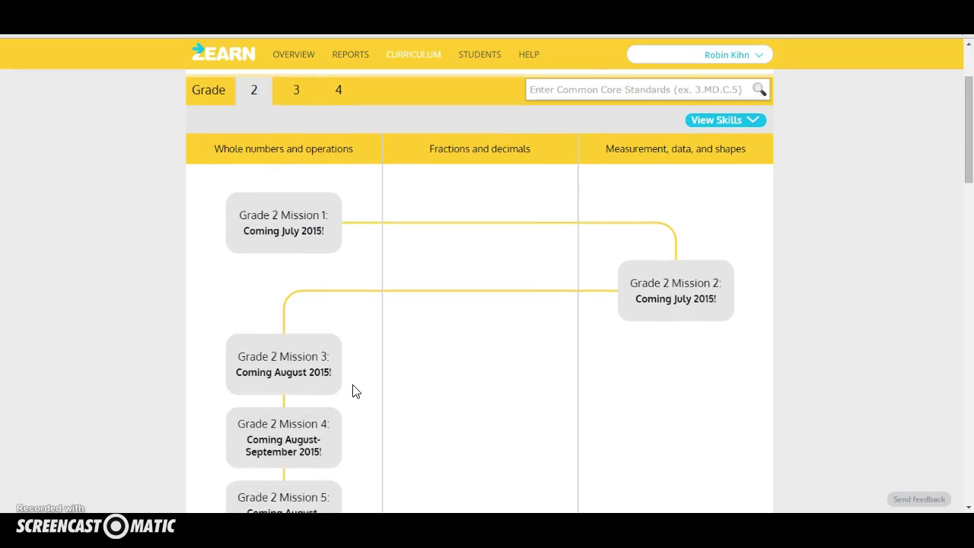
pyautogui.scroll(-1, 352, 391)
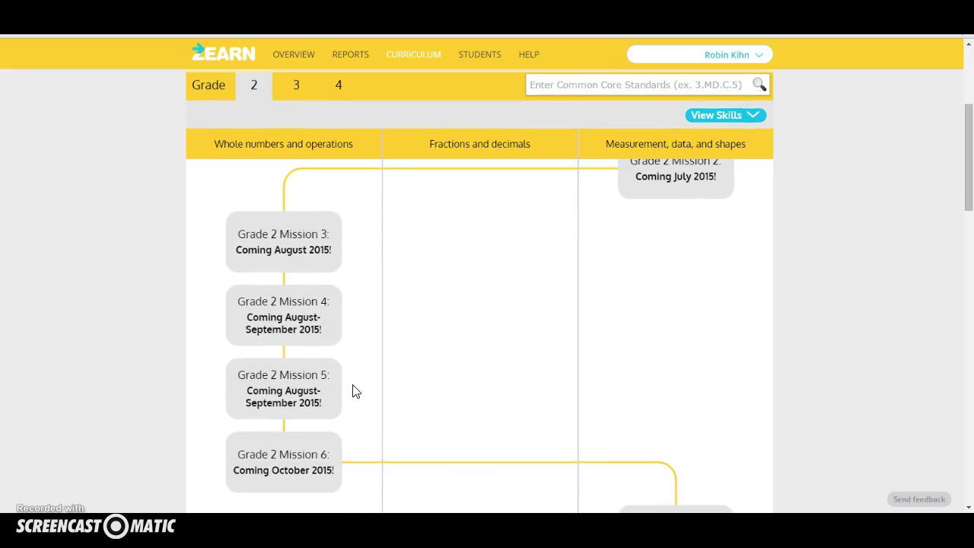
pyautogui.scroll(-2, 353, 391)
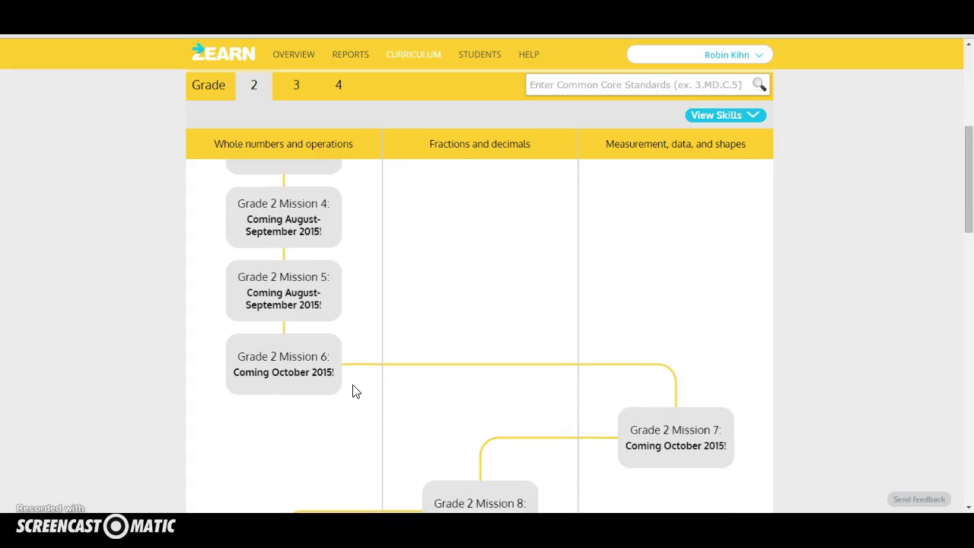
pyautogui.scroll(-1, 352, 391)
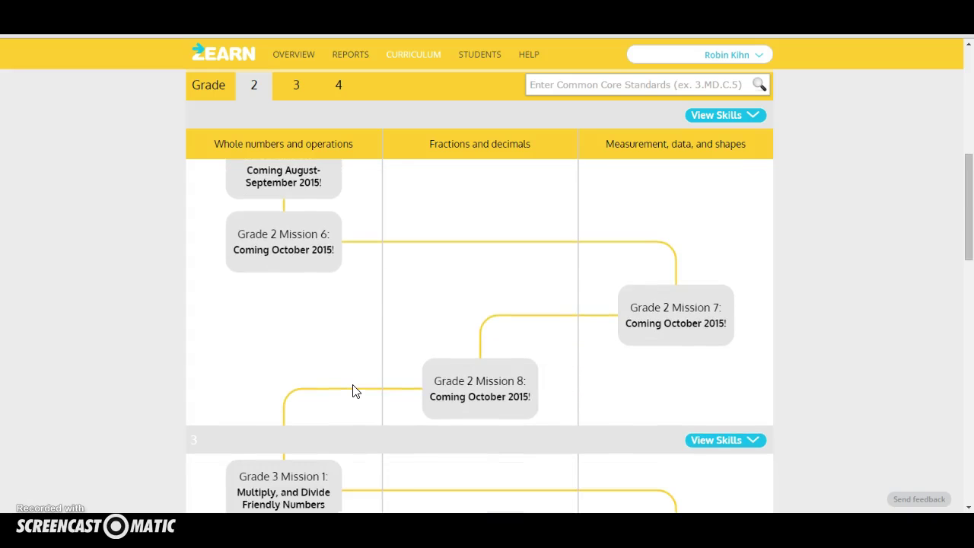
pyautogui.scroll(-1, 353, 391)
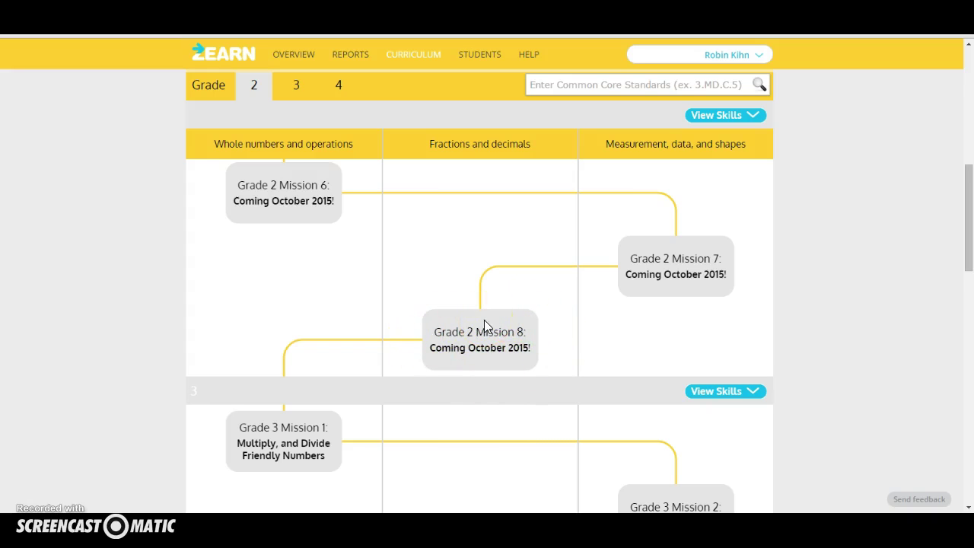
pyautogui.scroll(10, 484, 326)
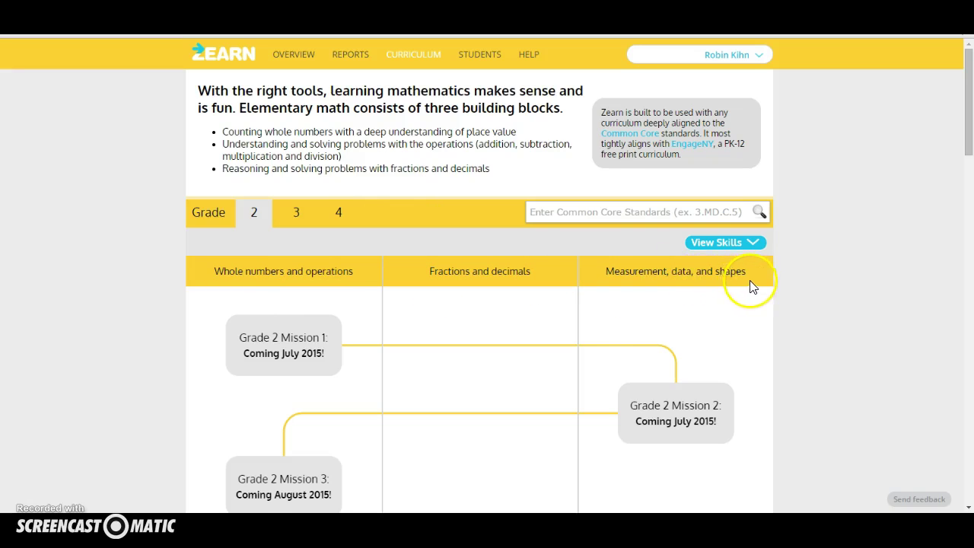
# Bring the Grade 4 missions into view and scroll down to Grade 4 Mission 1.
pyautogui.click(334, 212)
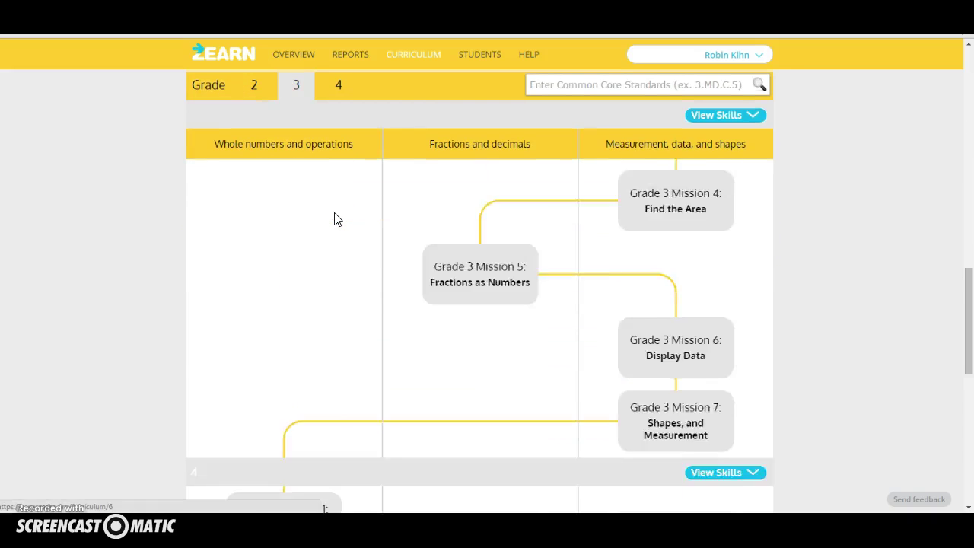
pyautogui.click(269, 202)
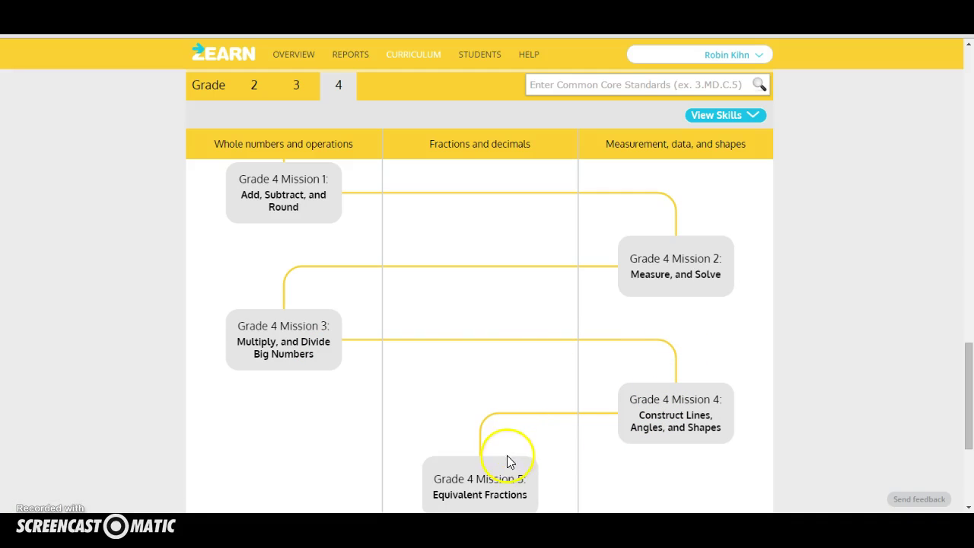
pyautogui.scroll(-2, 499, 493)
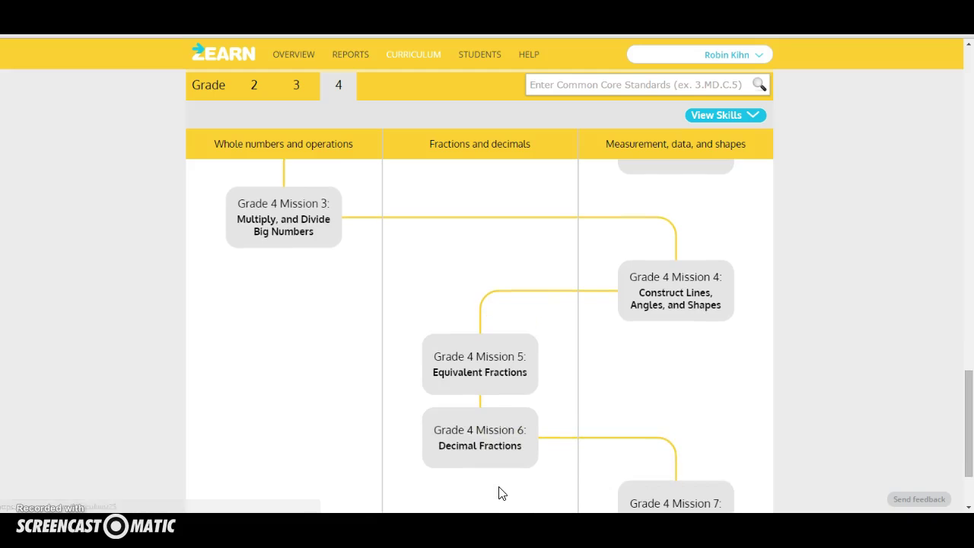
pyautogui.scroll(-1, 499, 493)
pyautogui.click(730, 387)
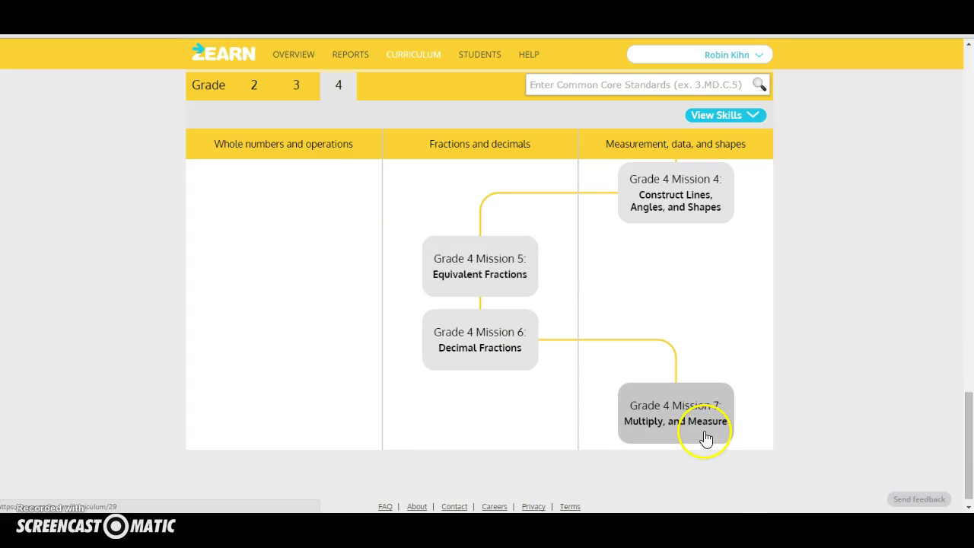
pyautogui.scroll(4, 704, 433)
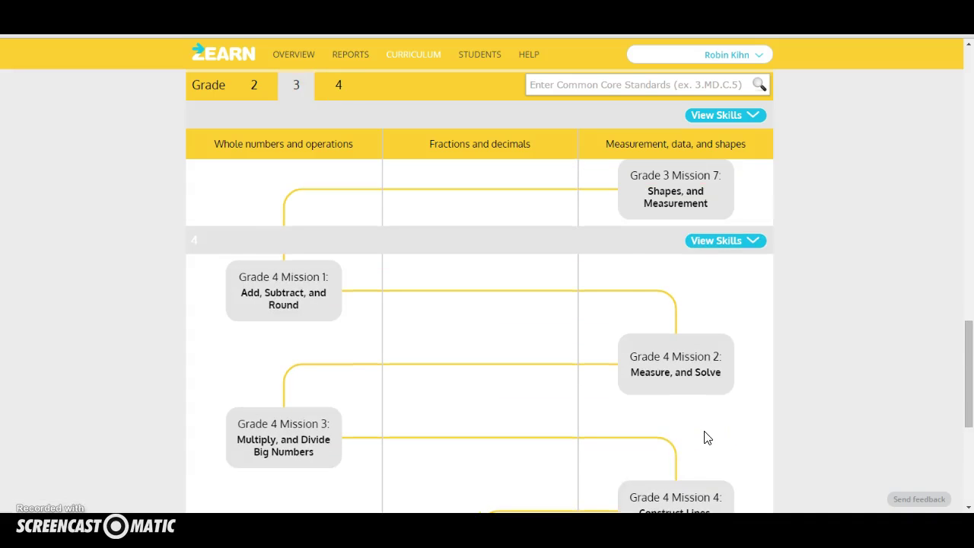
pyautogui.scroll(-1, 704, 437)
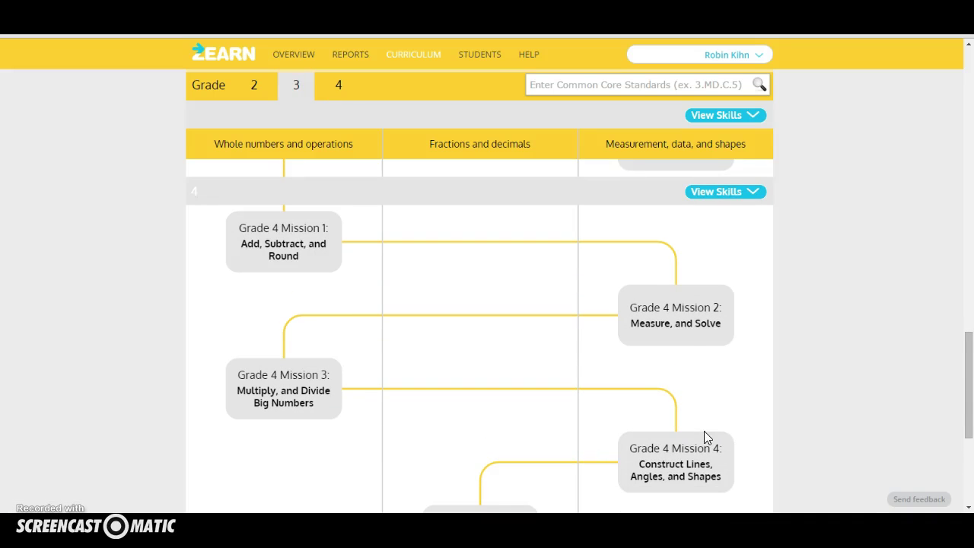
pyautogui.scroll(-1, 704, 430)
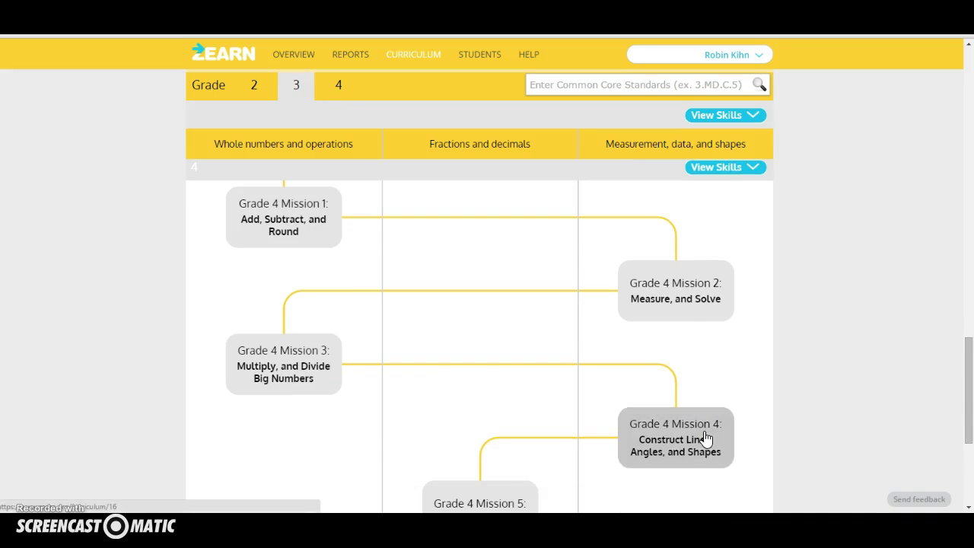
# Open the Grade 4 Mission 1 page and scroll down to the Topic A lessons.
pyautogui.click(273, 230)
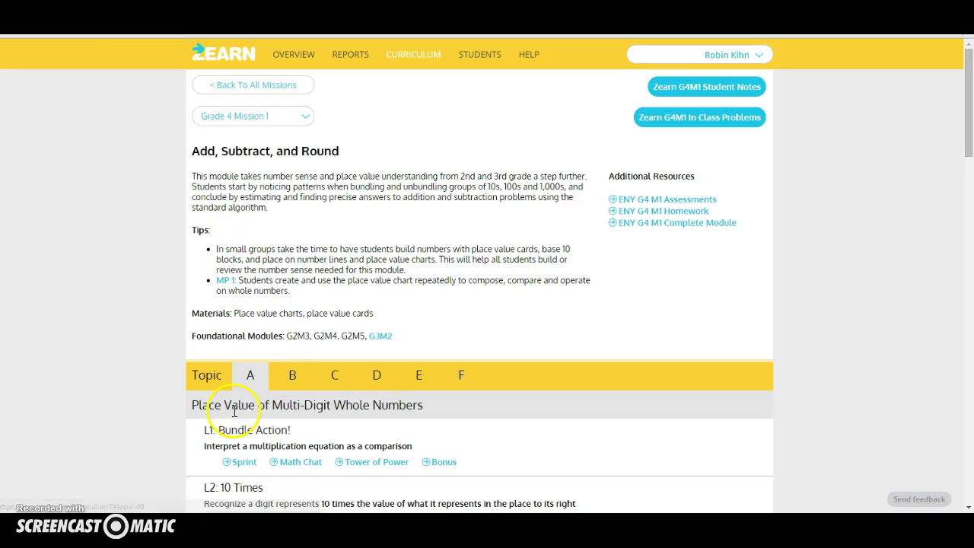
pyautogui.scroll(-4, 236, 418)
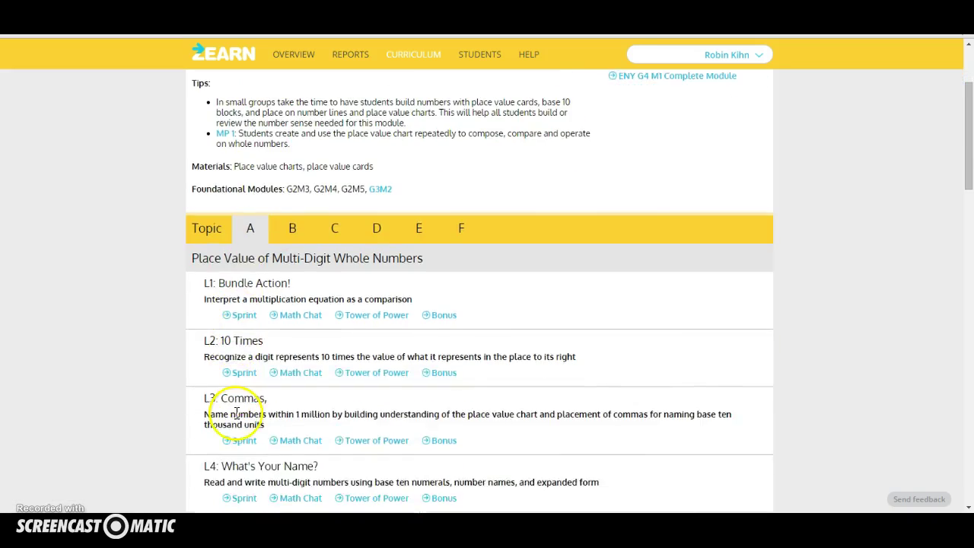
pyautogui.scroll(-1, 235, 419)
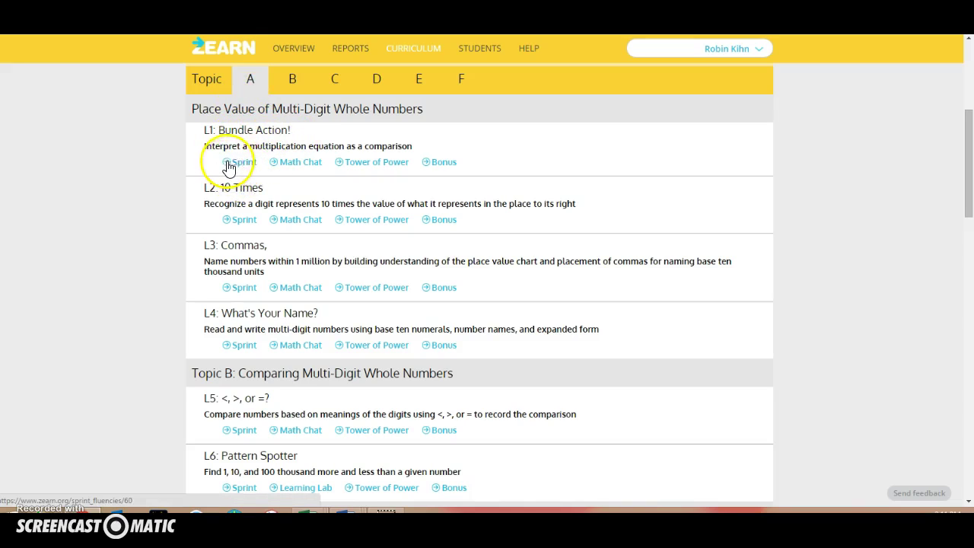
pyautogui.click(241, 162)
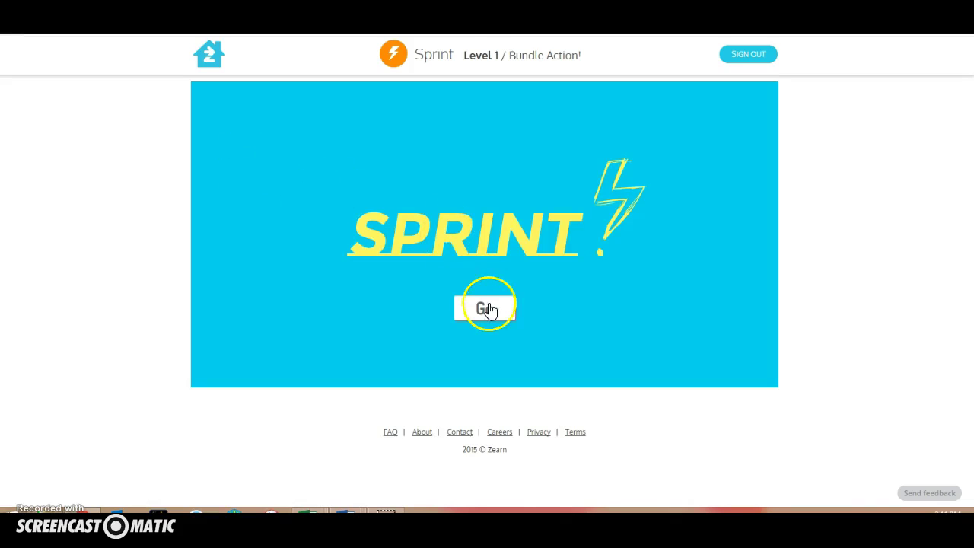
pyautogui.click(489, 308)
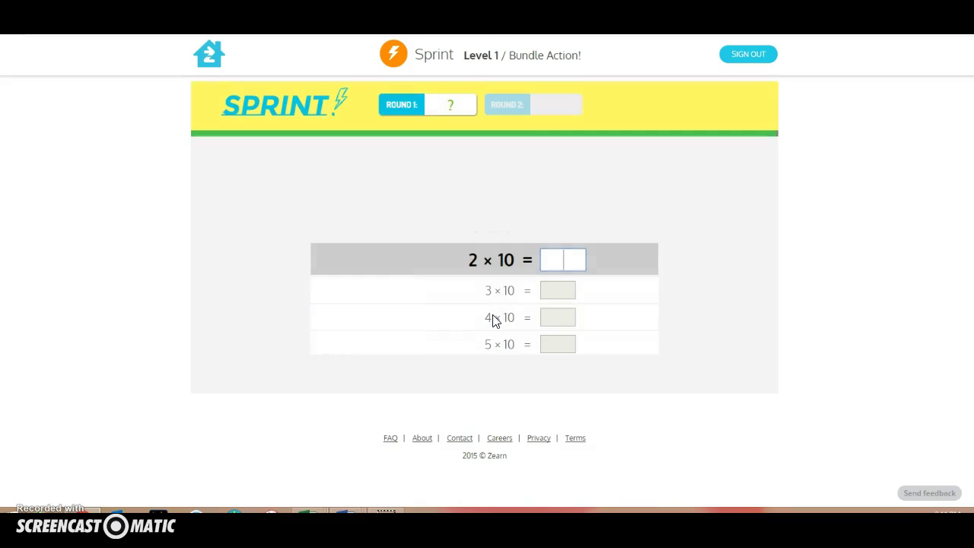
pyautogui.write('20')
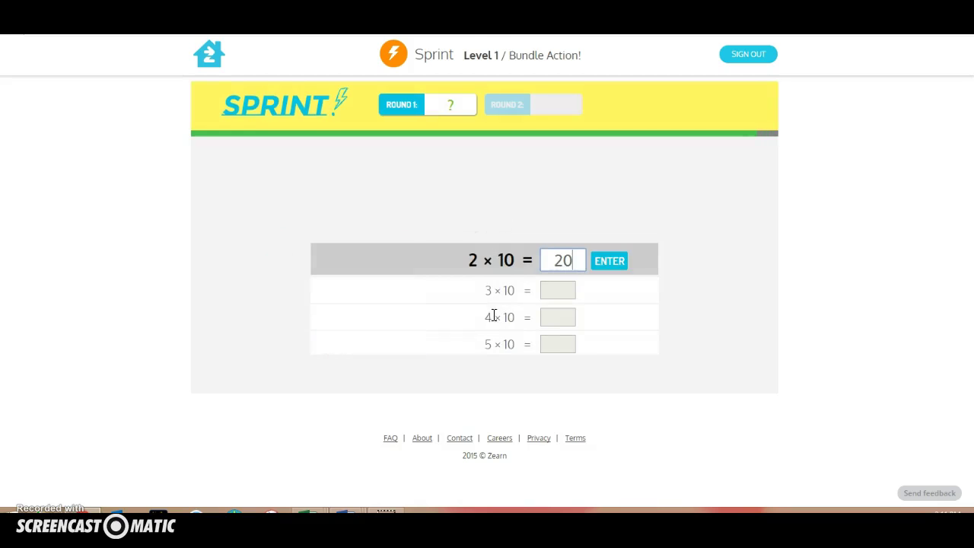
pyautogui.press('Return')
pyautogui.write('30')
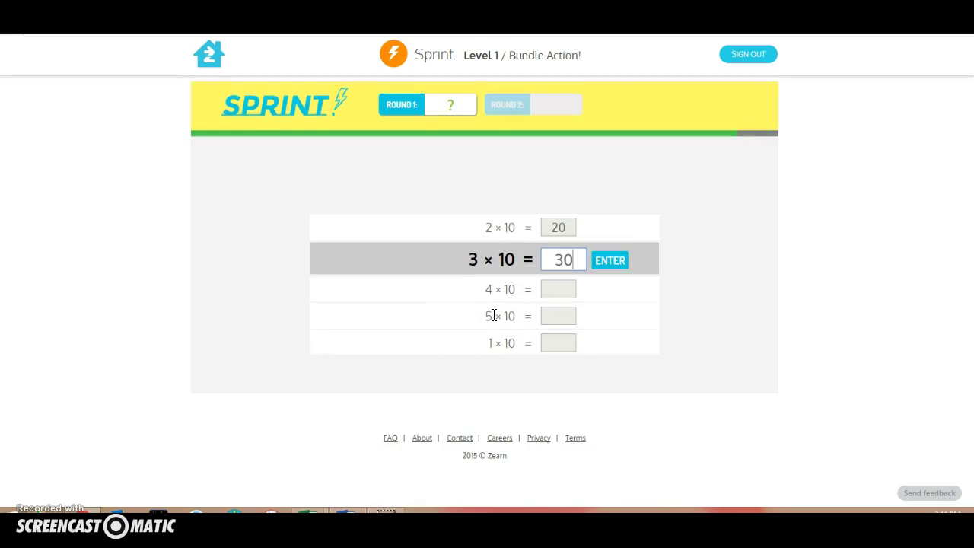
pyautogui.press('Return')
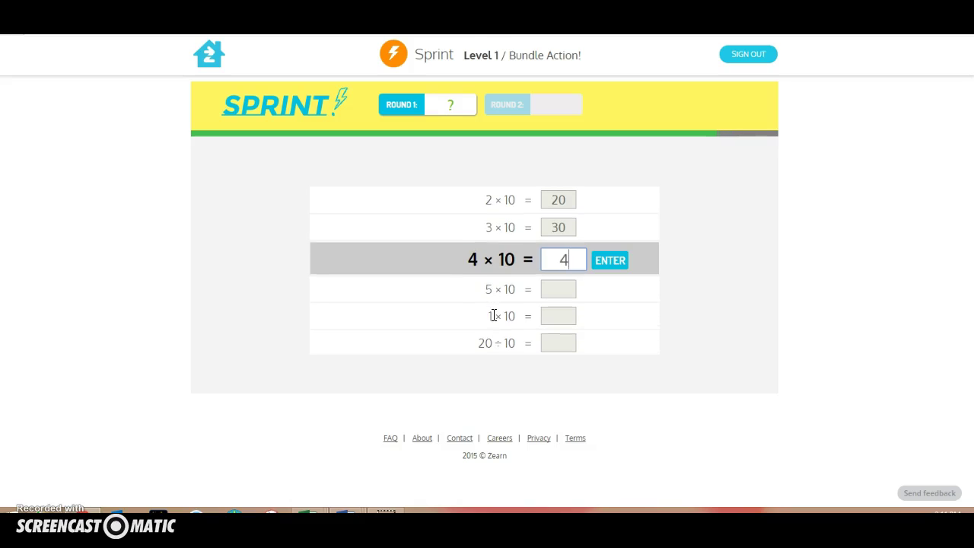
pyautogui.press('Return')
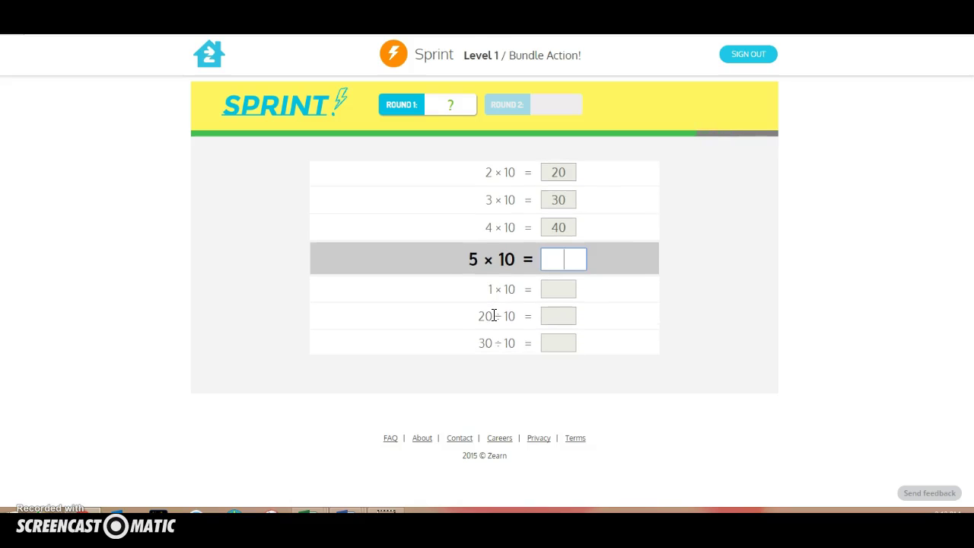
pyautogui.write('50')
pyautogui.press('Return')
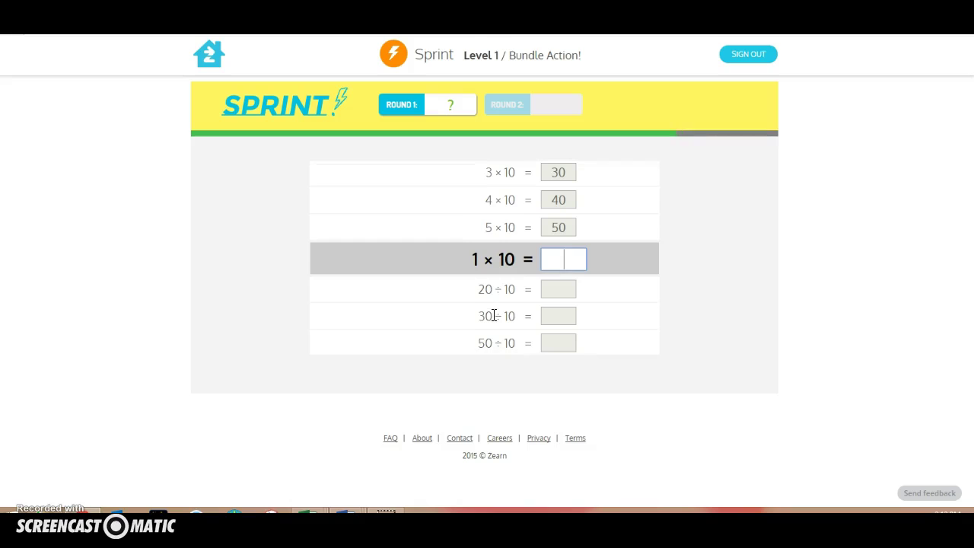
pyautogui.write('10')
pyautogui.press('Return')
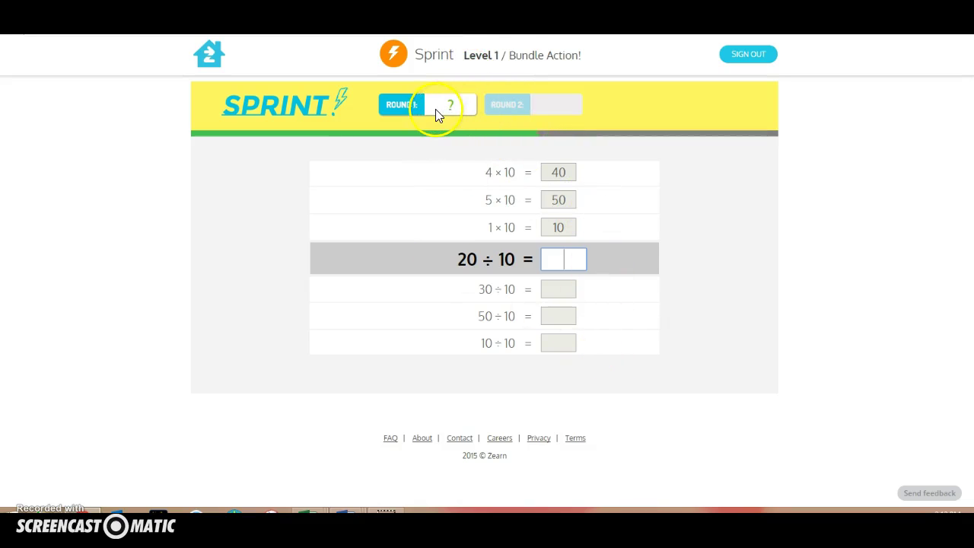
pyautogui.click(463, 106)
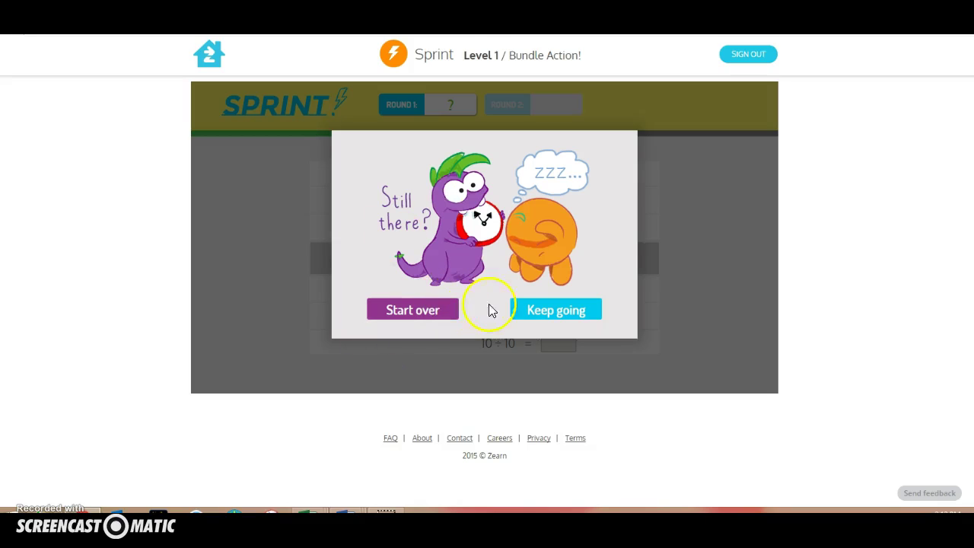
pyautogui.click(430, 315)
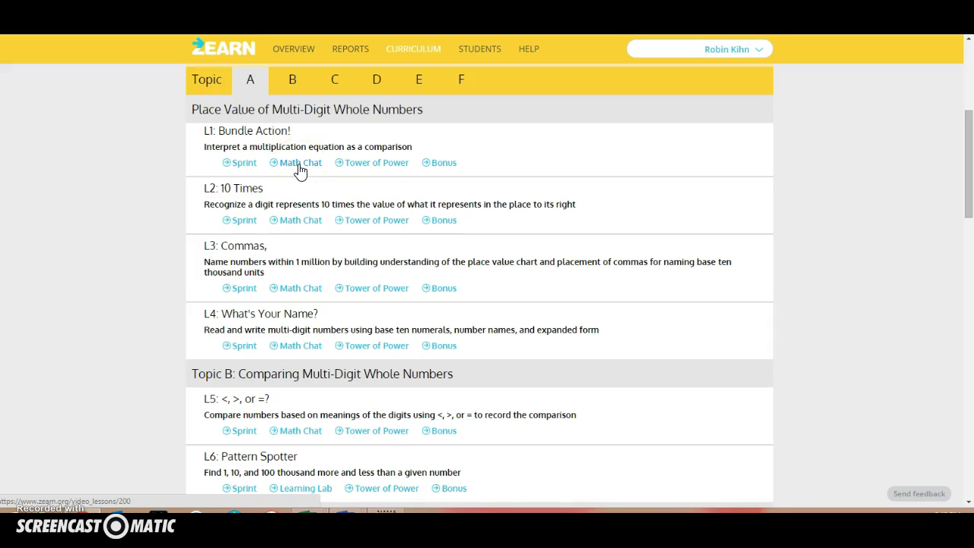
pyautogui.click(299, 165)
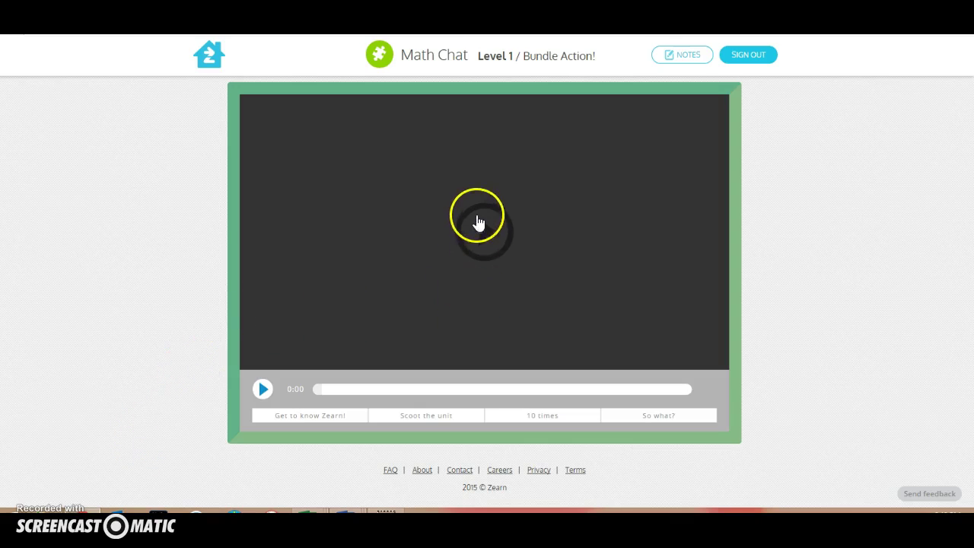
pyautogui.click(261, 395)
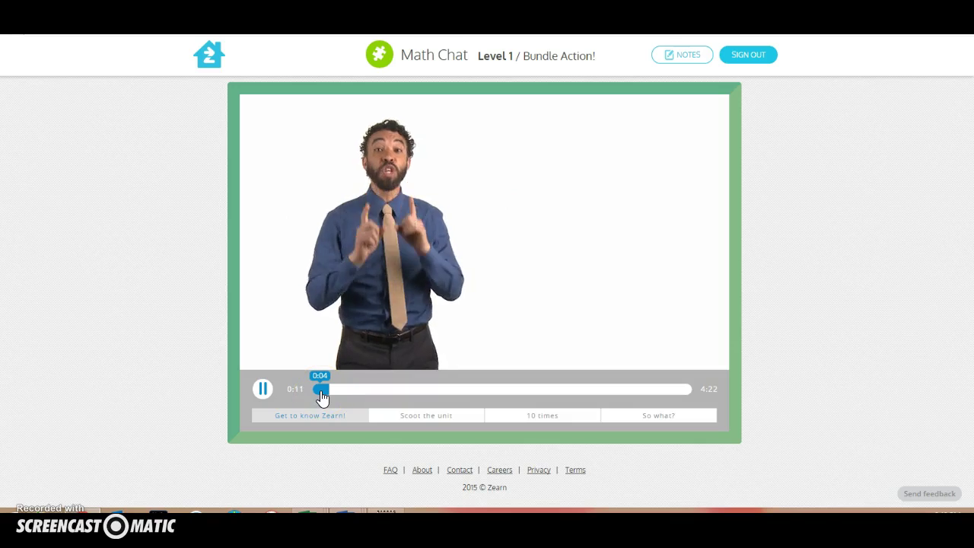
pyautogui.moveTo(323, 395); pyautogui.dragTo(407, 394)
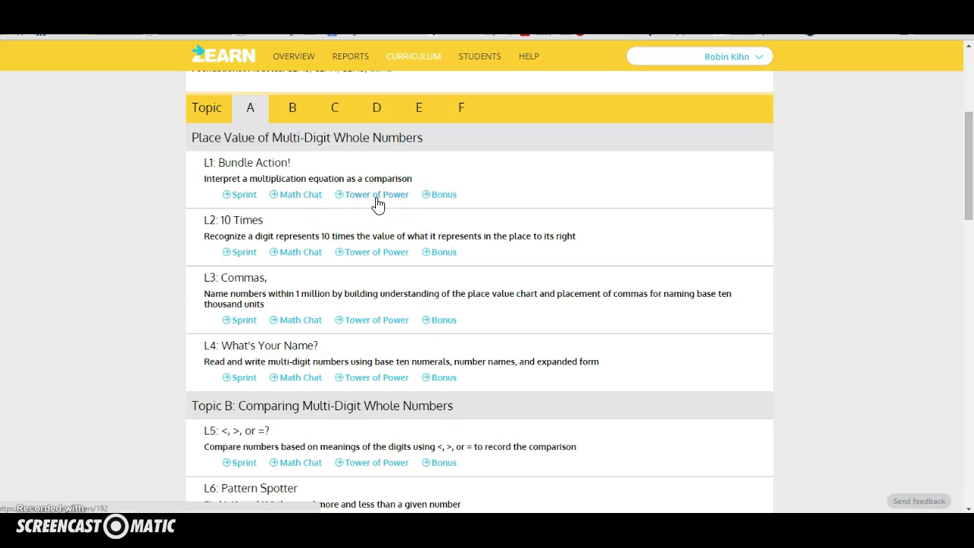
# Open the L1 Tower of Power and start Stage 1.
pyautogui.click(379, 202)
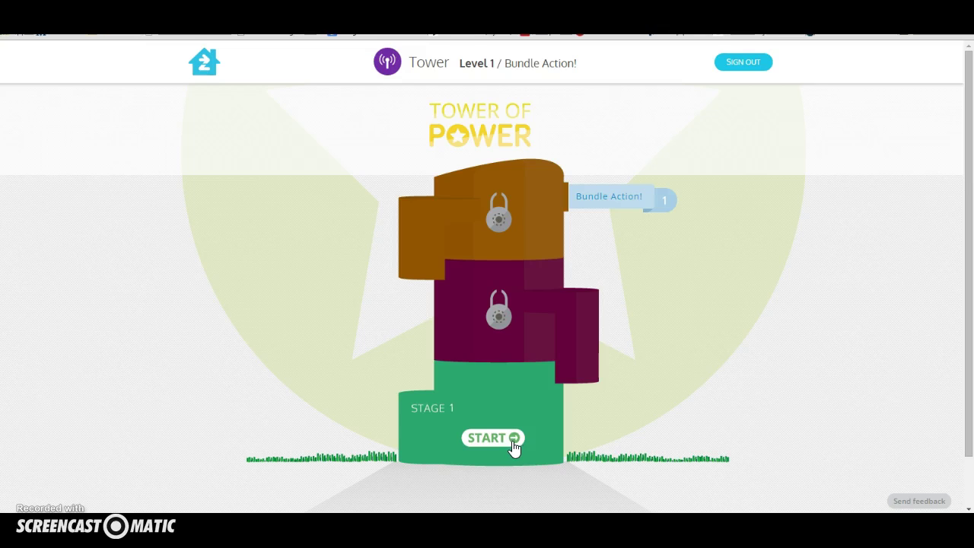
pyautogui.click(514, 441)
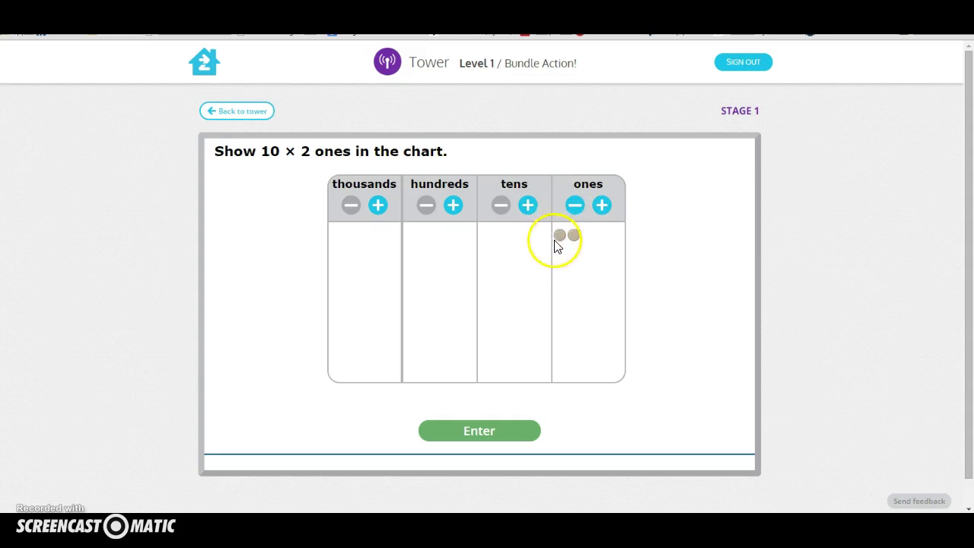
# Fill the ones column with 20 counters and submit 20 ones for 10 × 2 ones.
pyautogui.click(602, 207)
pyautogui.click(603, 207)
pyautogui.click(602, 207)
pyautogui.click(602, 207)
pyautogui.click(603, 207)
pyautogui.click(603, 207)
pyautogui.click(603, 206)
pyautogui.click(603, 207)
pyautogui.click(602, 207)
pyautogui.click(602, 206)
pyautogui.click(603, 207)
pyautogui.click(602, 207)
pyautogui.moveTo(559, 235)
pyautogui.mouseDown()
pyautogui.moveTo(549, 243)
pyautogui.moveTo(562, 248)
pyautogui.moveTo(563, 279)
pyautogui.mouseUp()
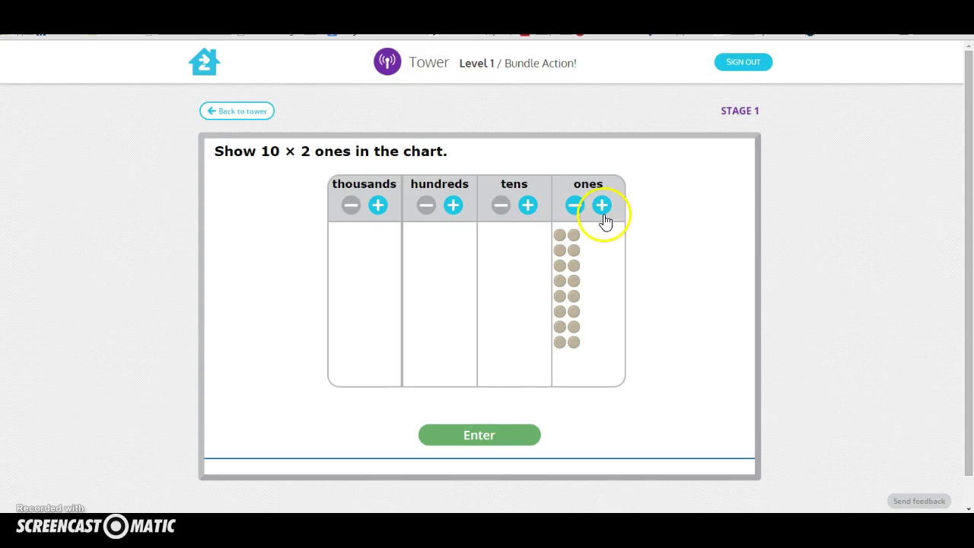
pyautogui.click(602, 205)
pyautogui.click(602, 205)
pyautogui.click(601, 206)
pyautogui.click(602, 205)
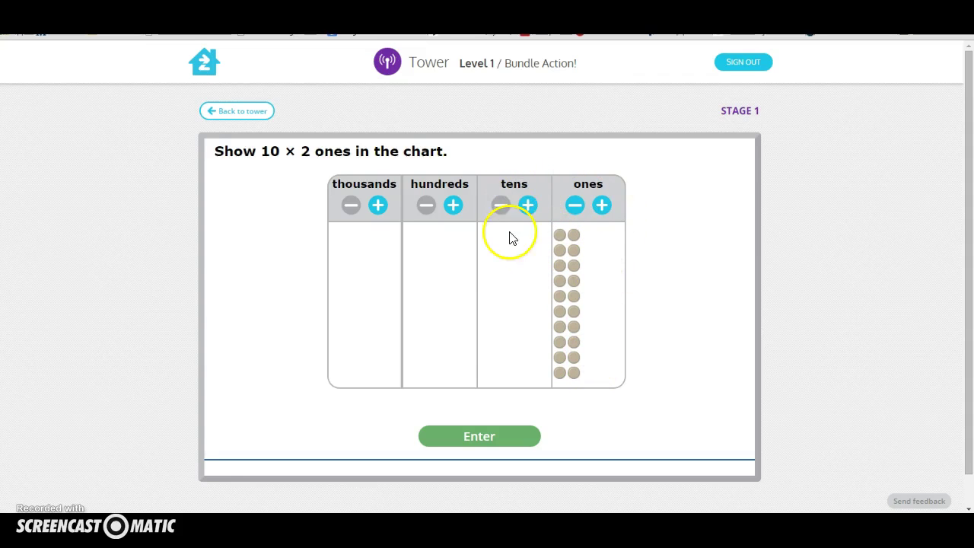
pyautogui.click(487, 440)
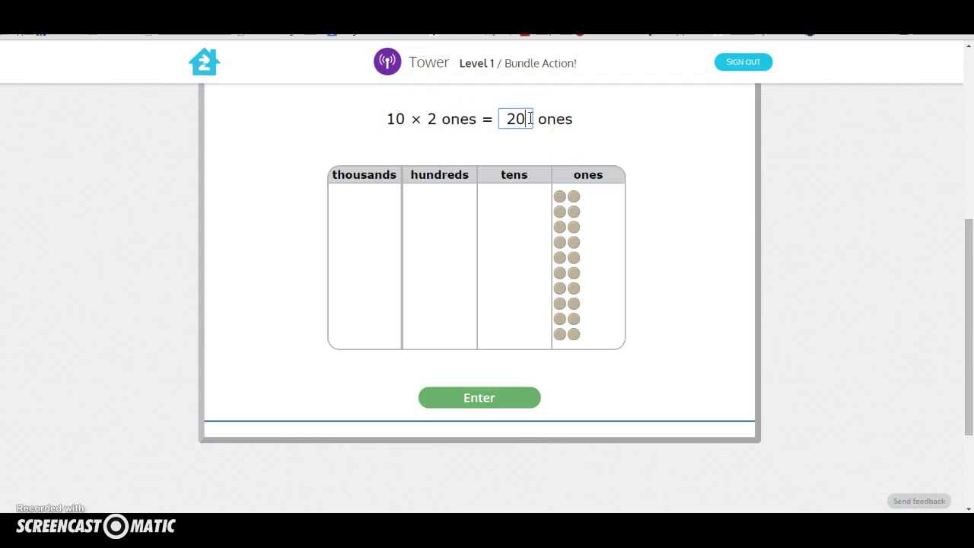
pyautogui.click(465, 398)
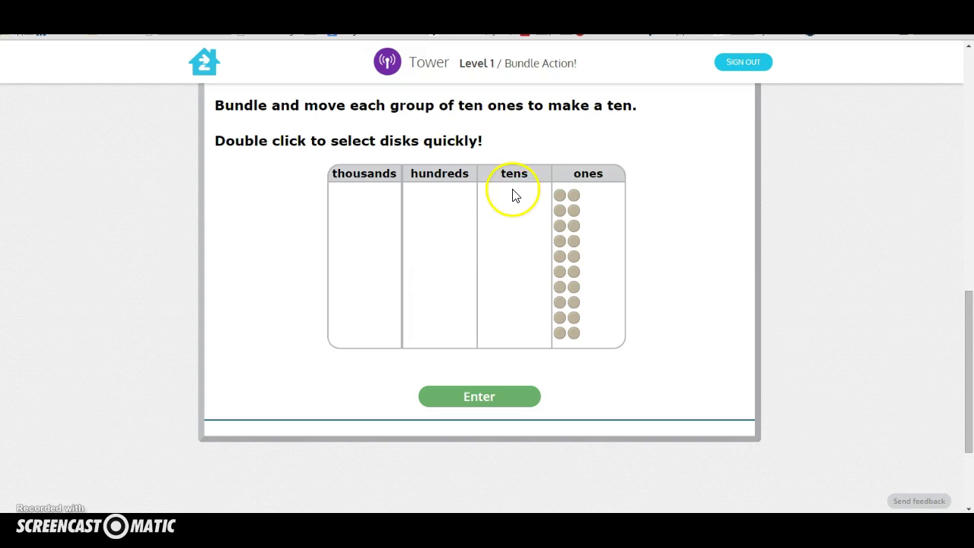
# Bundle the ones disks into tens in the tens column and answer 2 tens.
pyautogui.doubleClick(560, 198)
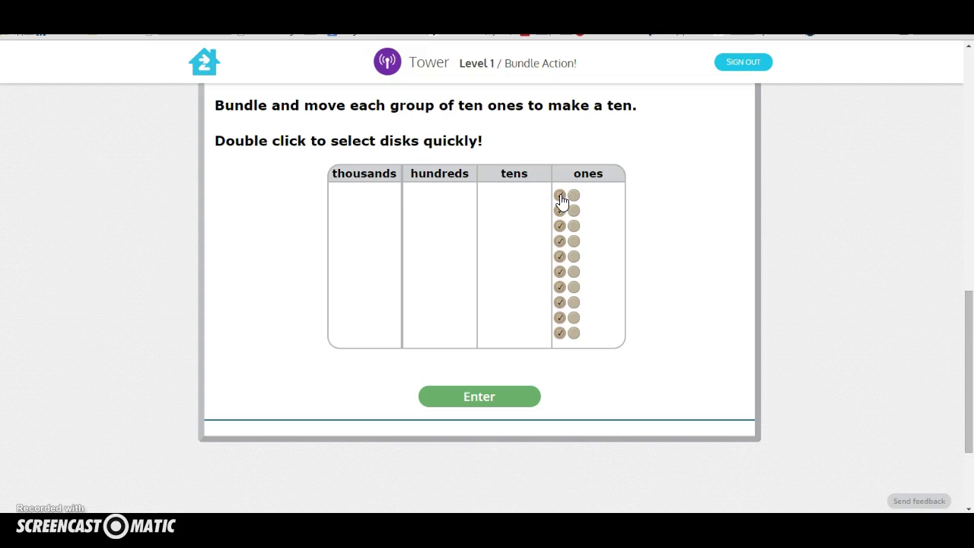
pyautogui.moveTo(561, 200); pyautogui.dragTo(506, 206)
pyautogui.click(529, 201)
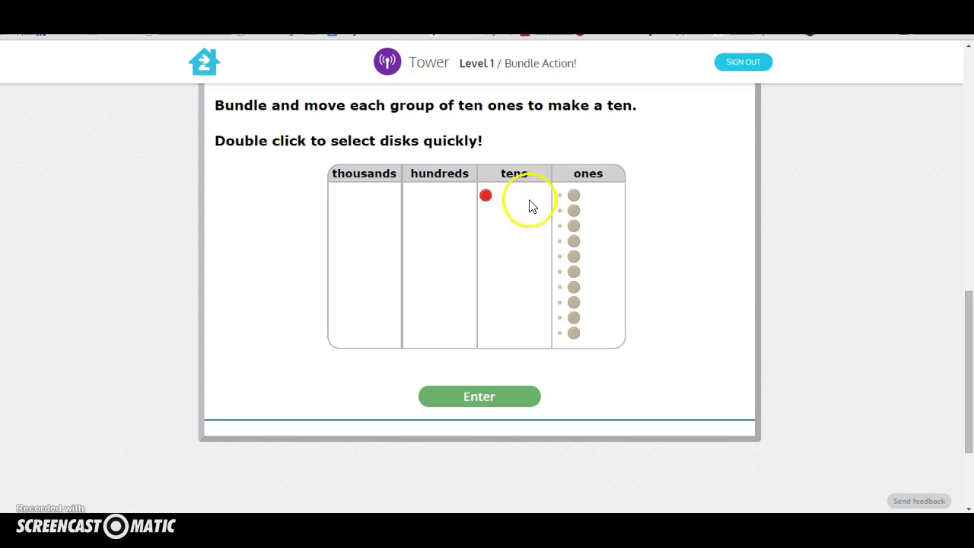
pyautogui.doubleClick(575, 198)
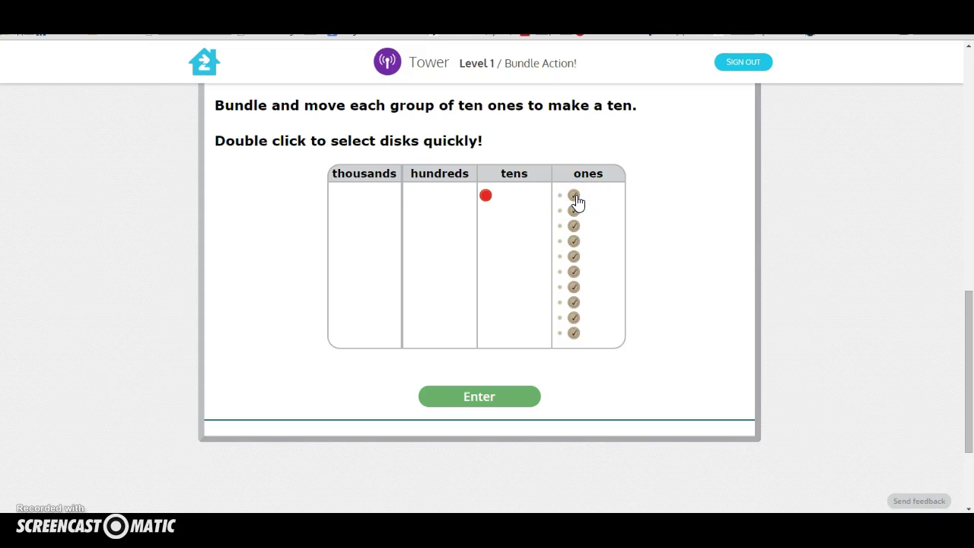
pyautogui.moveTo(577, 199); pyautogui.dragTo(518, 205)
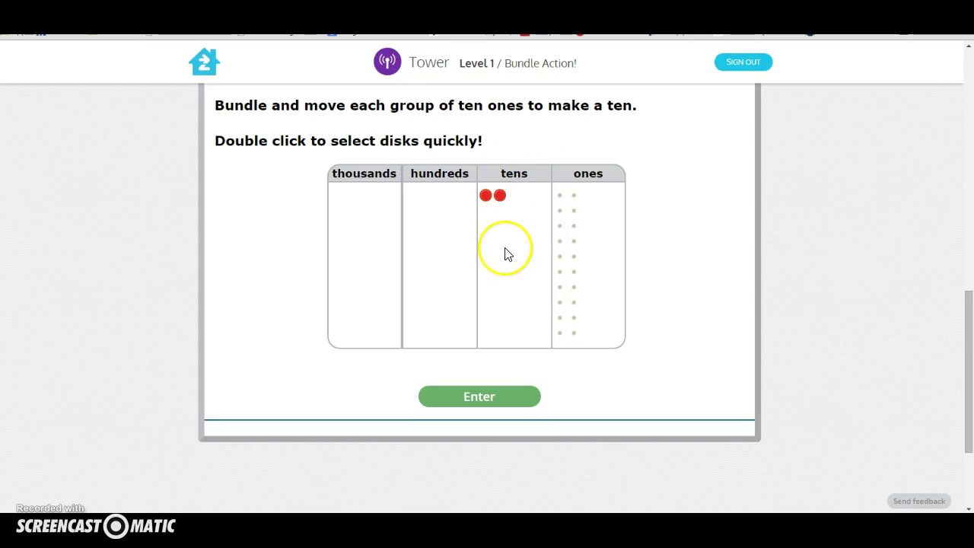
pyautogui.click(469, 398)
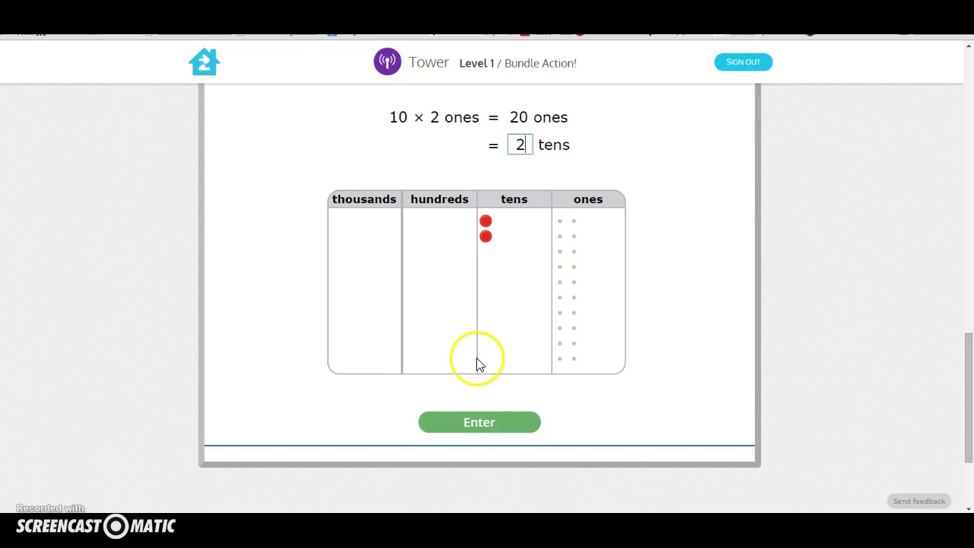
pyautogui.click(461, 422)
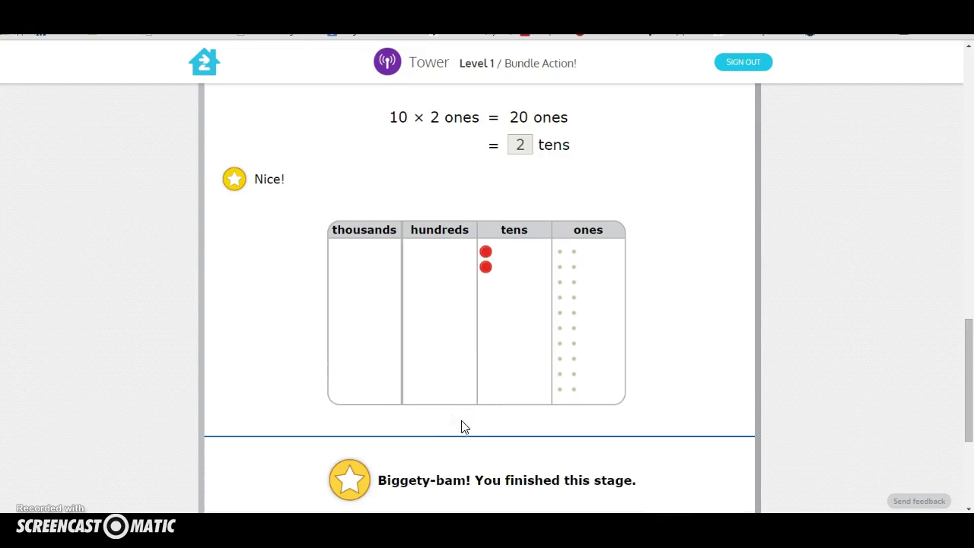
# Complete stage 2 with the answers 30 tens and 3 hundreds.
pyautogui.click(706, 291)
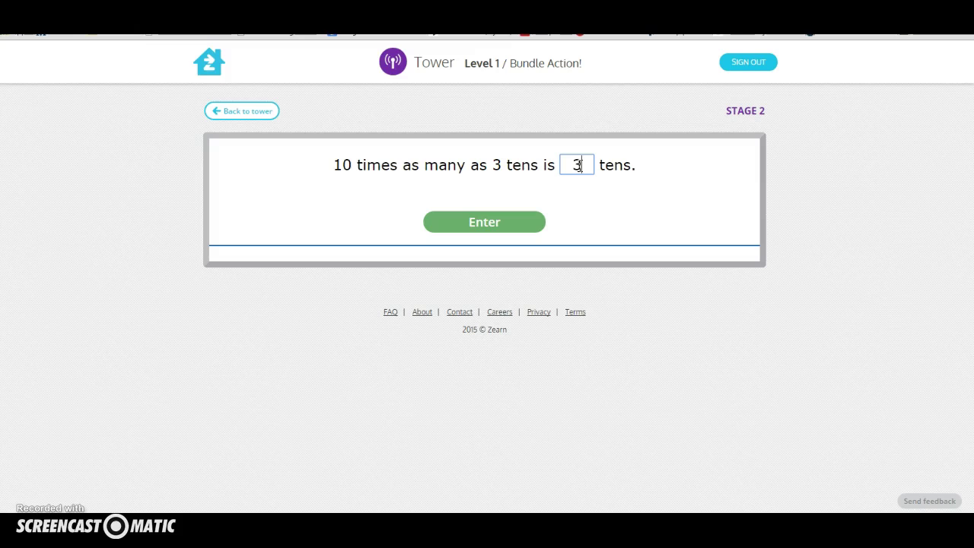
pyautogui.click(484, 222)
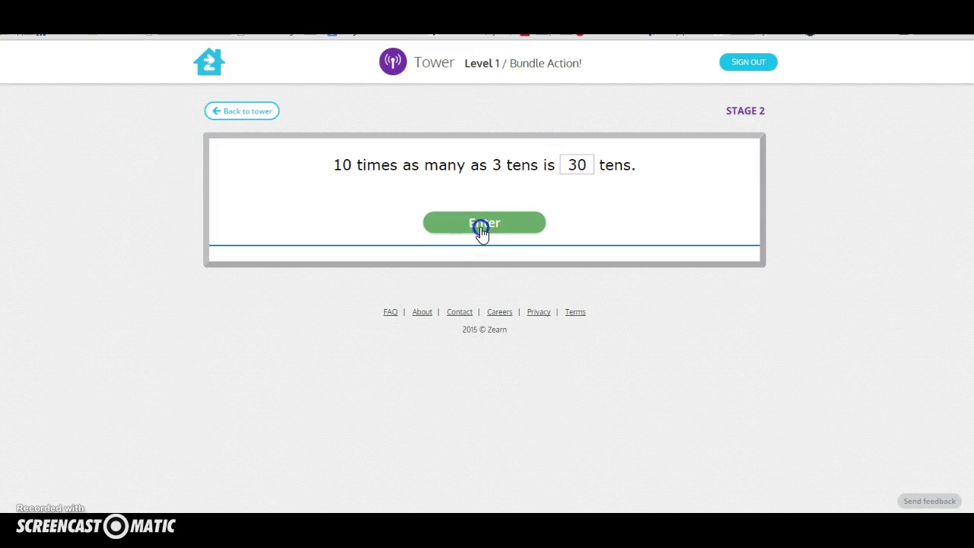
pyautogui.click(445, 294)
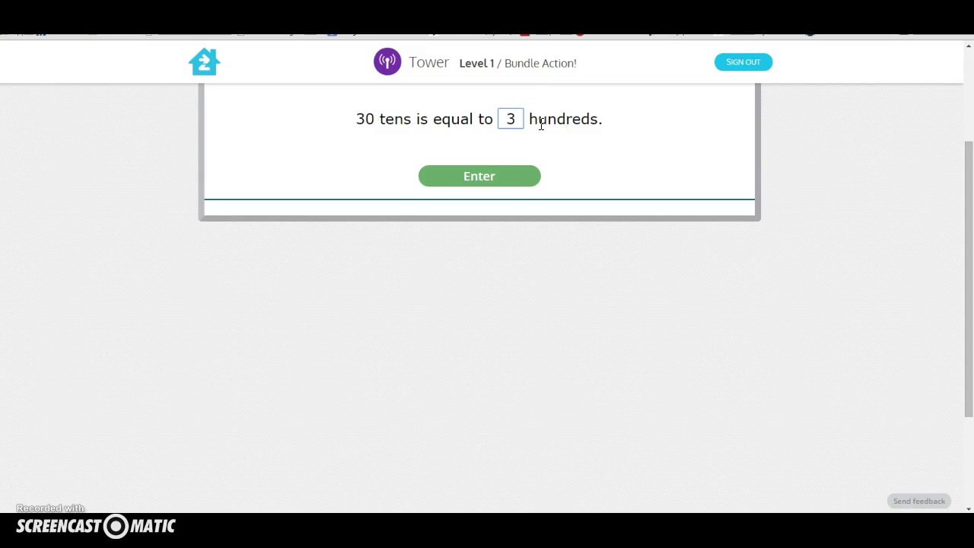
pyautogui.click(469, 169)
pyautogui.click(468, 177)
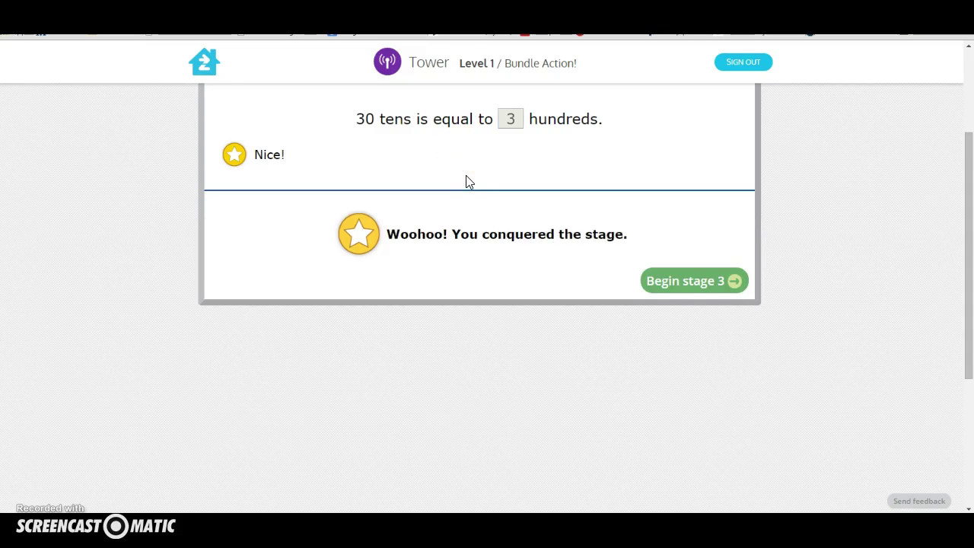
# Complete stage 3 with the answer 50 and finish the tower.
pyautogui.click(708, 281)
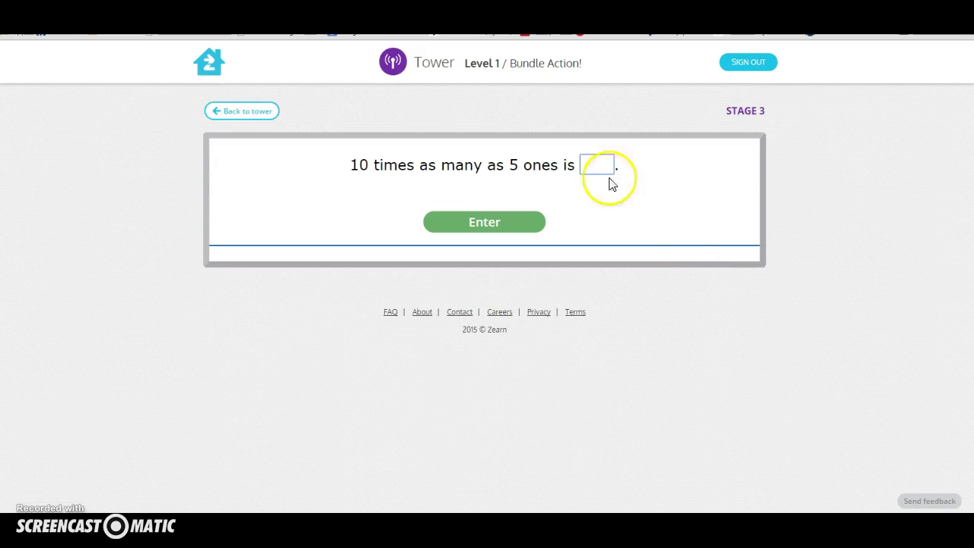
pyautogui.click(594, 167)
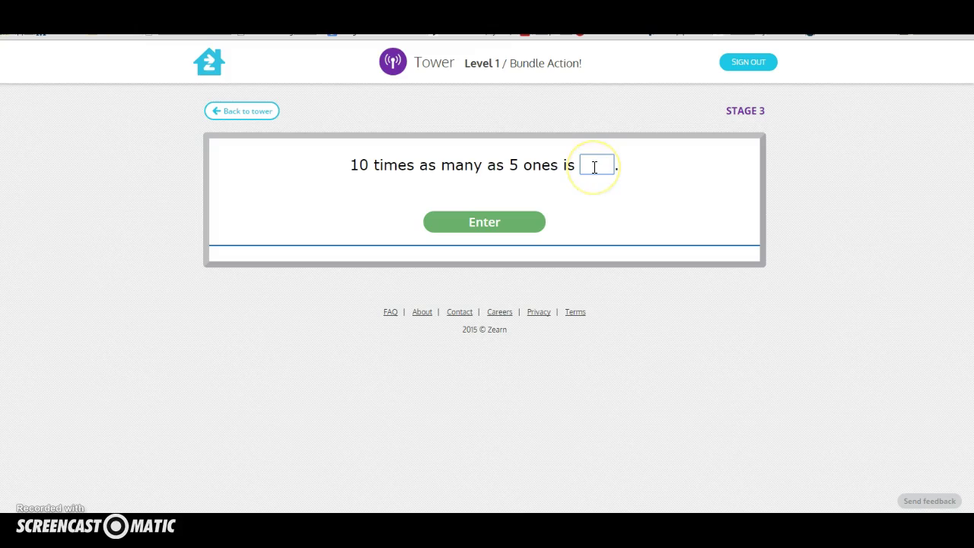
pyautogui.click(468, 226)
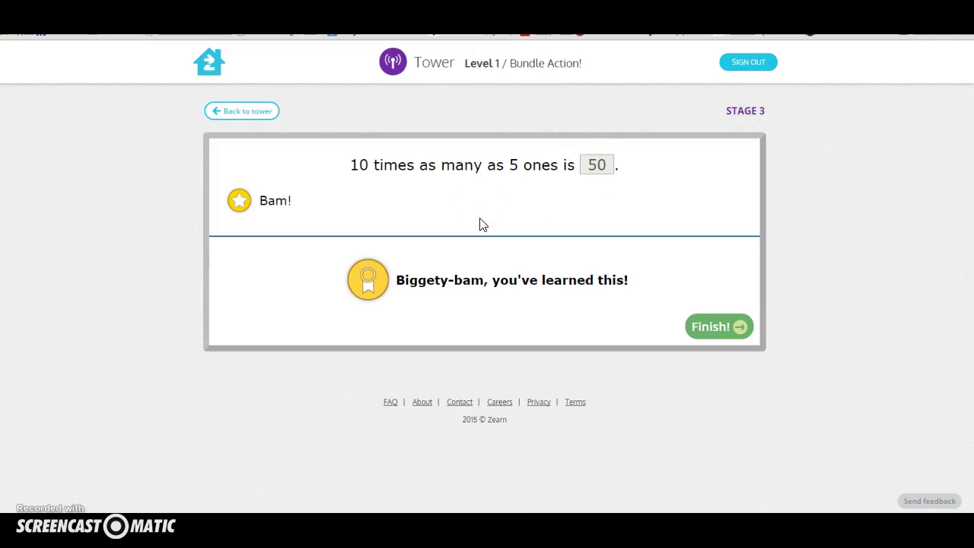
pyautogui.click(705, 331)
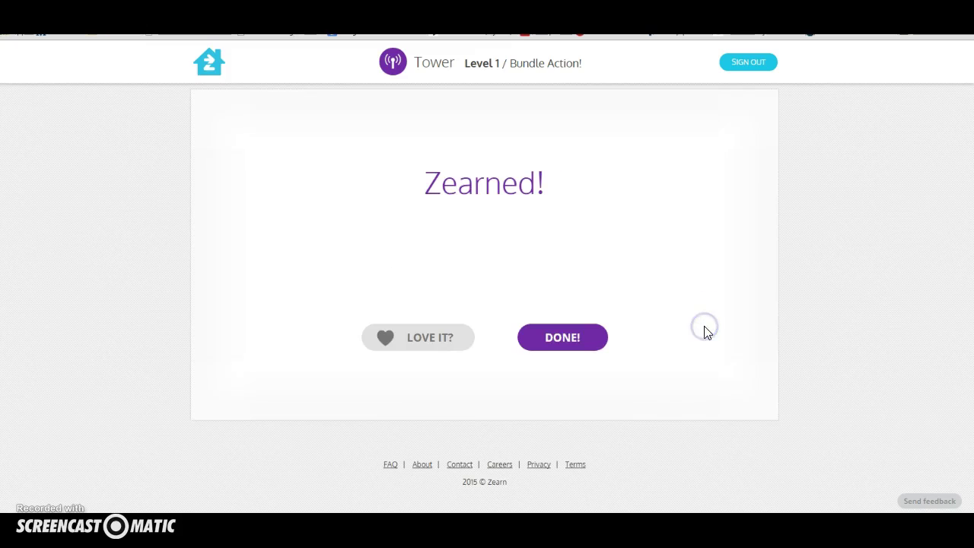
# Leave the Zearned! screen and open the Bonus for L1: Bundle Action! on the mission page.
pyautogui.click(560, 342)
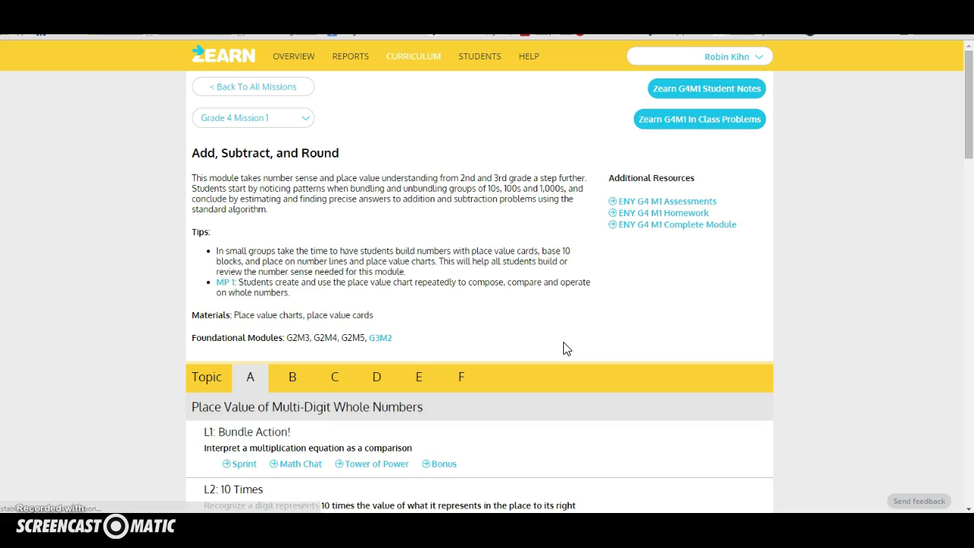
pyautogui.scroll(-3, 456, 343)
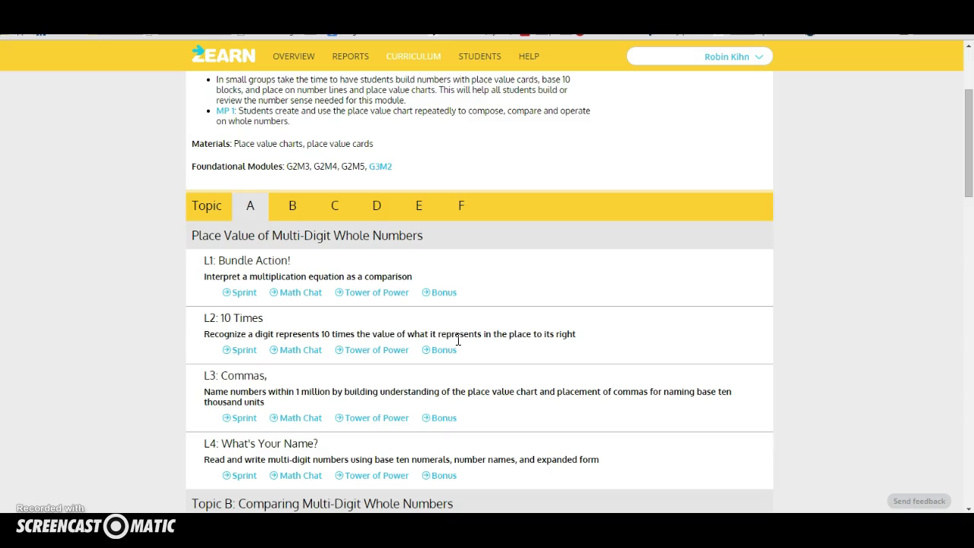
pyautogui.click(506, 268)
pyautogui.scroll(-2, 506, 272)
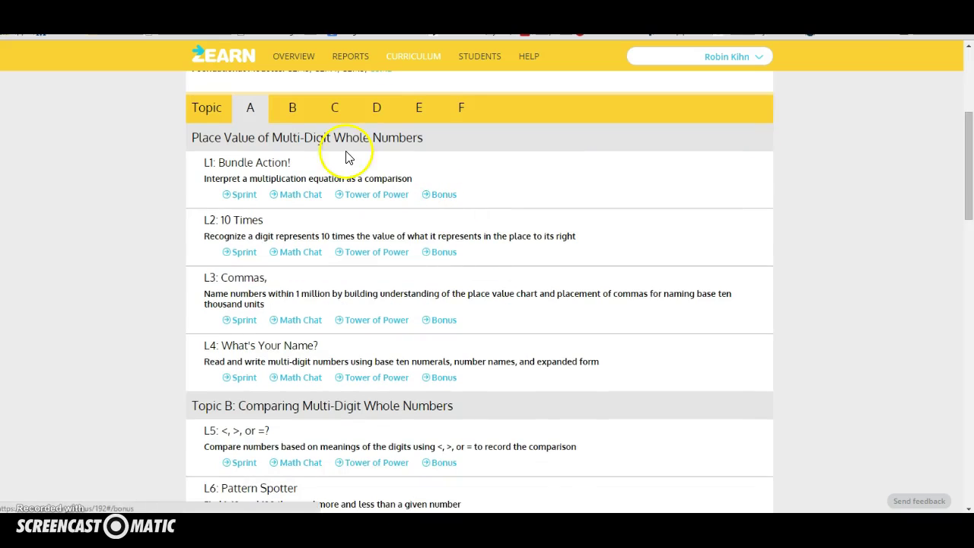
pyautogui.click(453, 196)
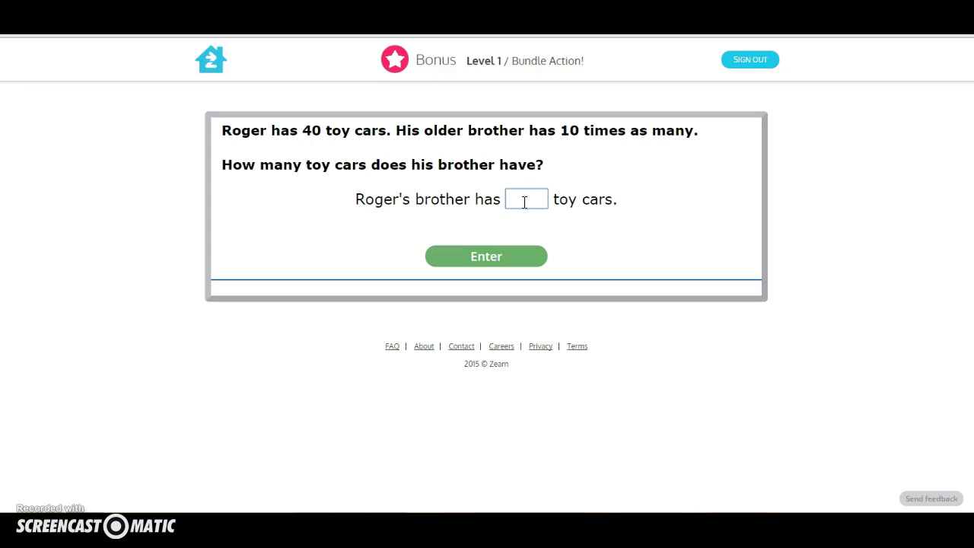
# Submit 400 toy cars as the brother's total and finish the Bundle Action! bonus problem.
pyautogui.click(491, 256)
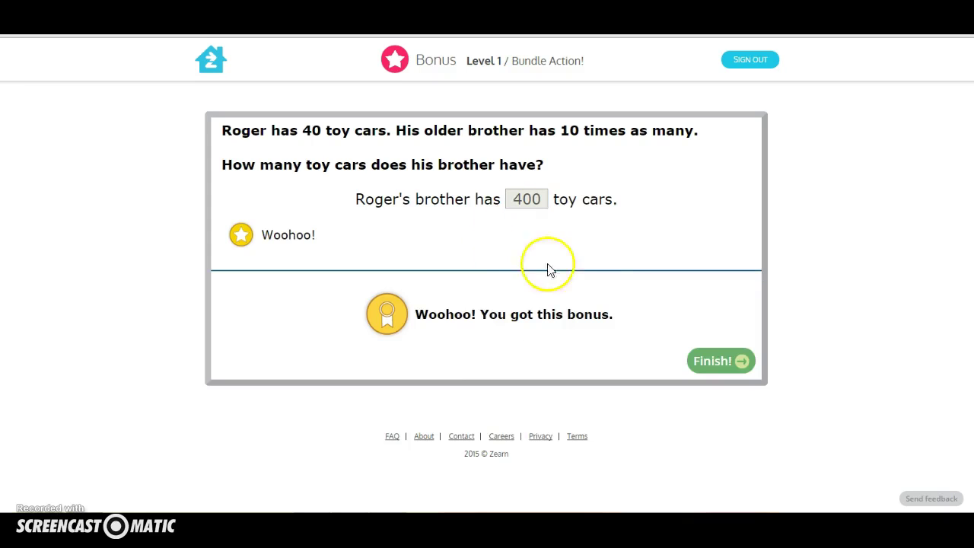
pyautogui.click(721, 370)
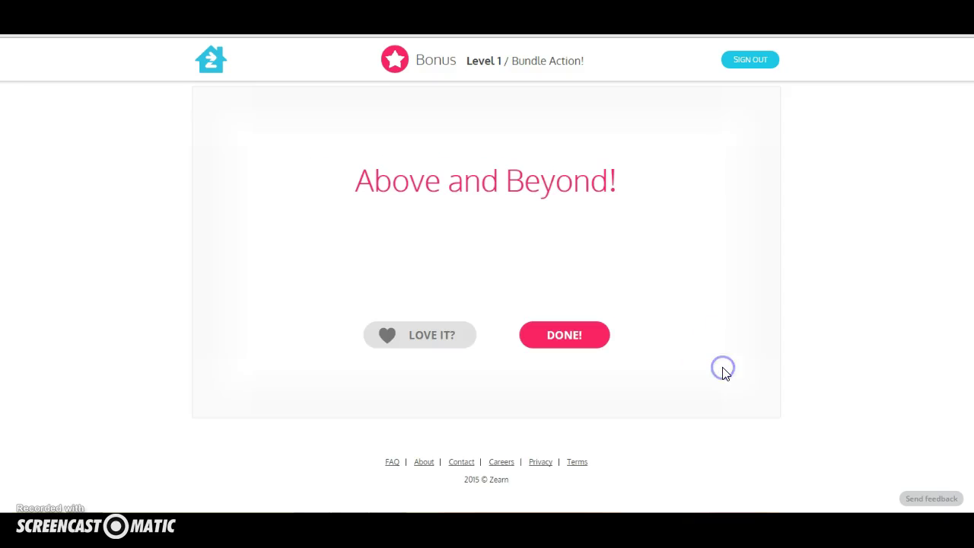
# Sign in with the sample student's username and password, declining to save the password.
pyautogui.click(550, 340)
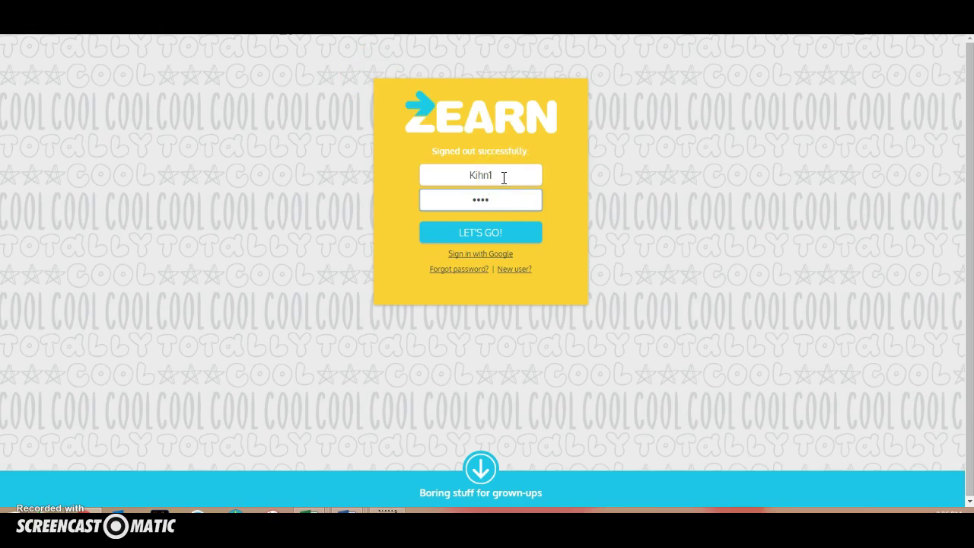
pyautogui.click(487, 239)
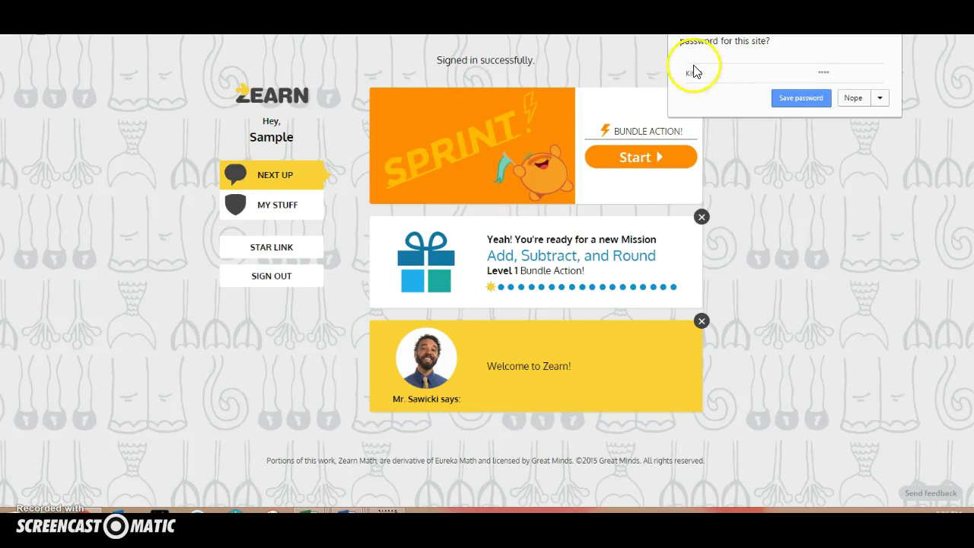
pyautogui.click(854, 99)
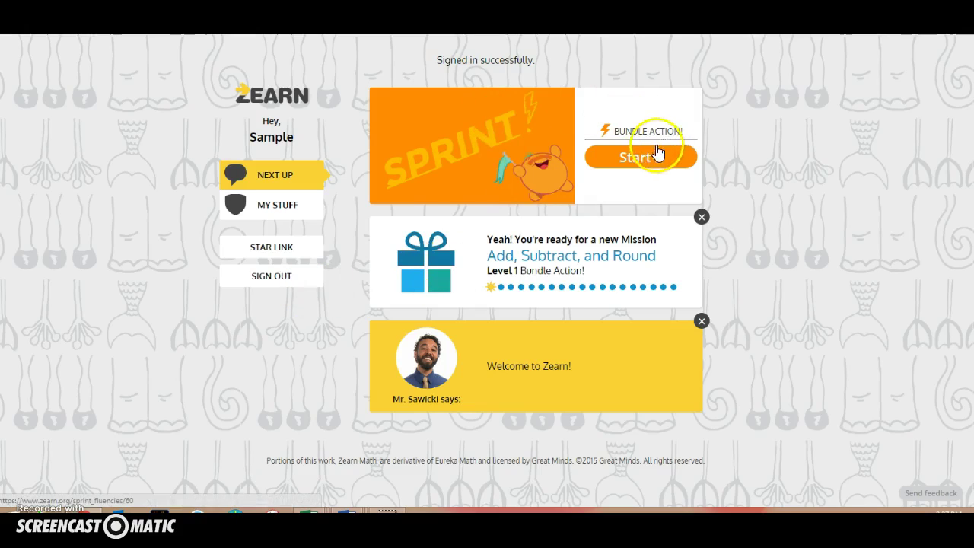
# Close the Welcome to Zearn card, view the G4 Mission 1 levels in My Stuff, and launch Star Link.
pyautogui.click(643, 166)
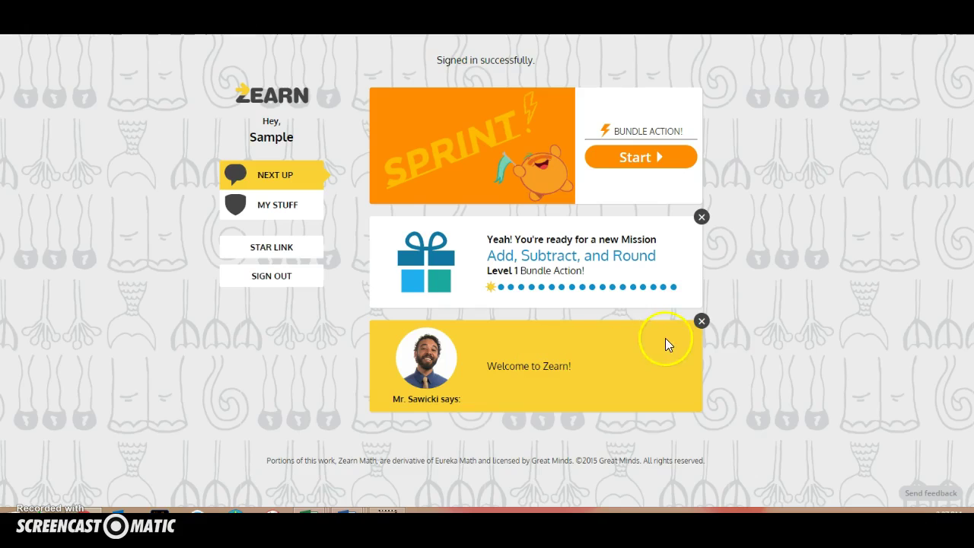
pyautogui.click(701, 324)
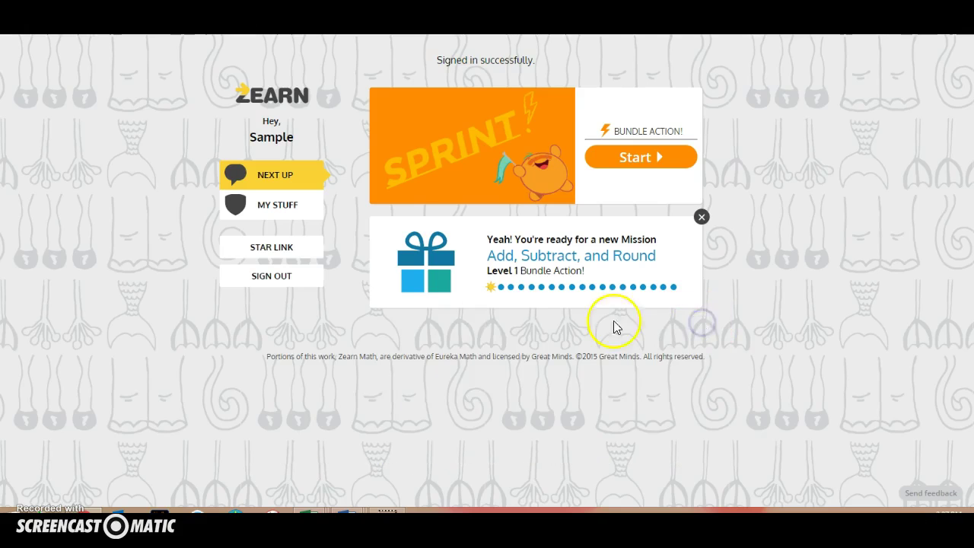
pyautogui.click(266, 208)
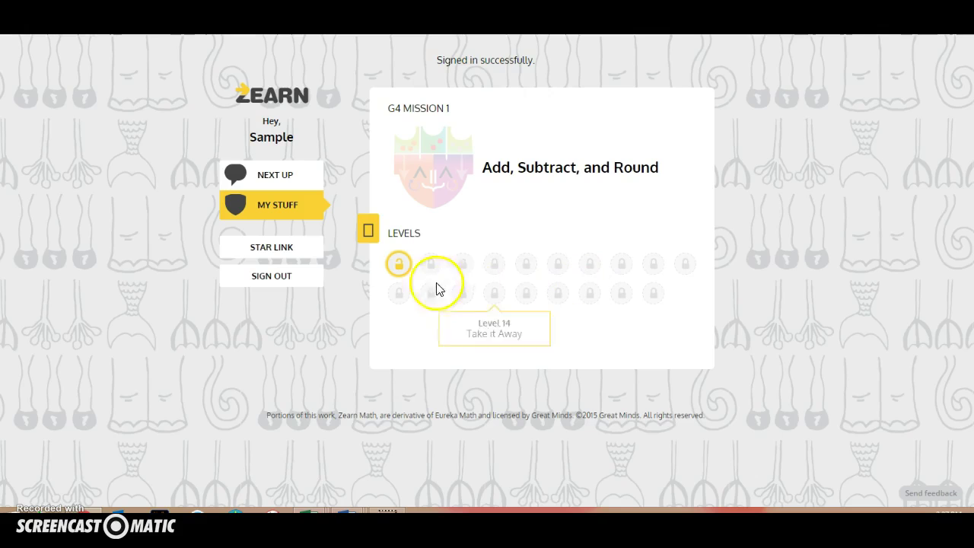
pyautogui.click(287, 253)
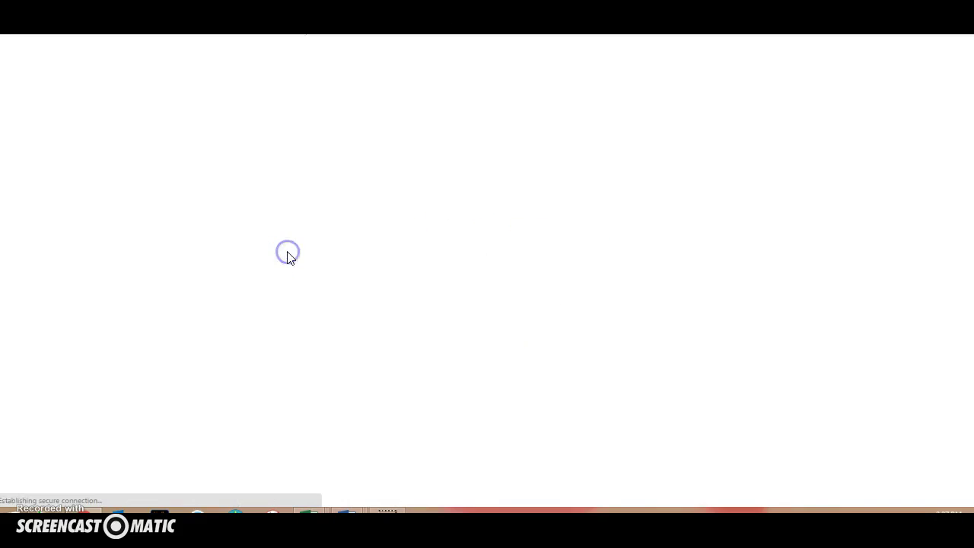
# Return from Renaissance Place and start the Level 1 Bundle Action! Sprint.
pyautogui.moveTo(230, 196); pyautogui.dragTo(196, 234)
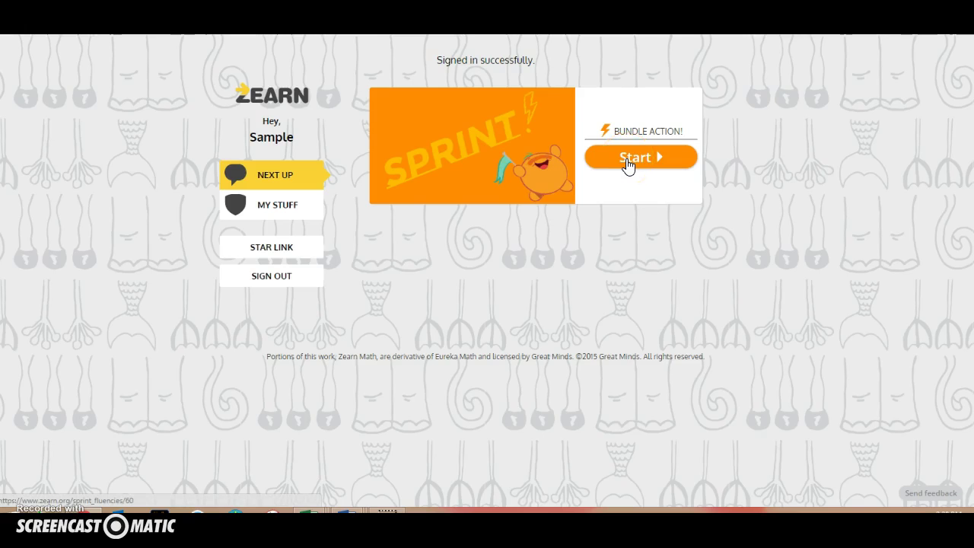
pyautogui.click(627, 161)
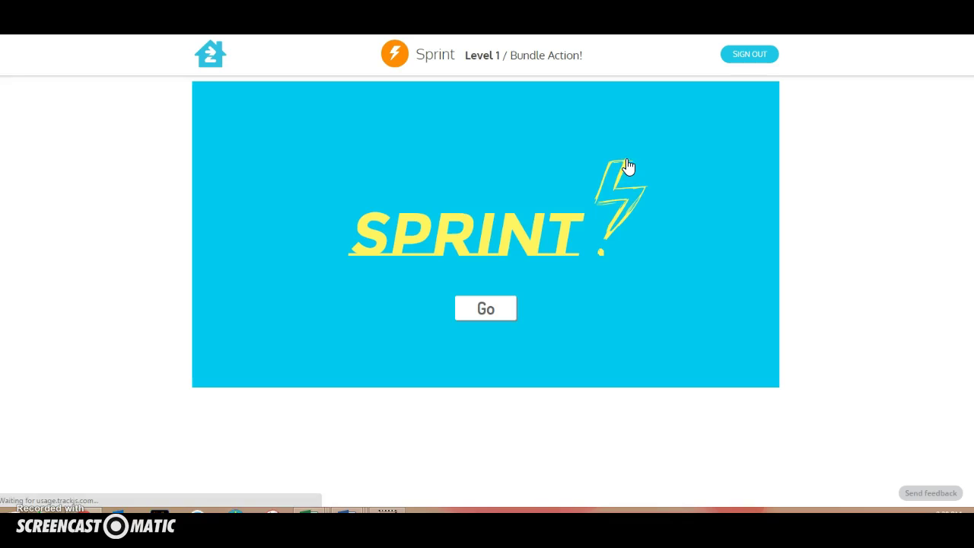
pyautogui.click(527, 280)
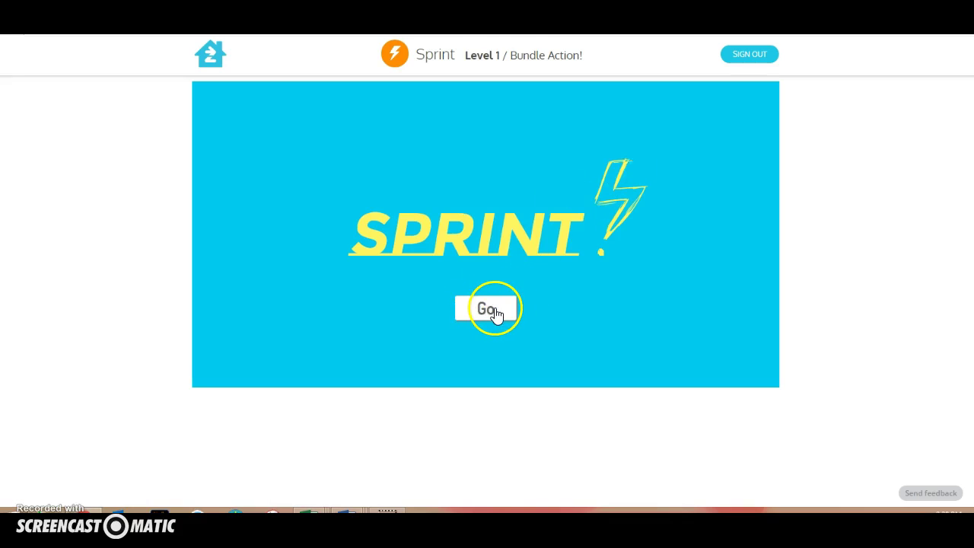